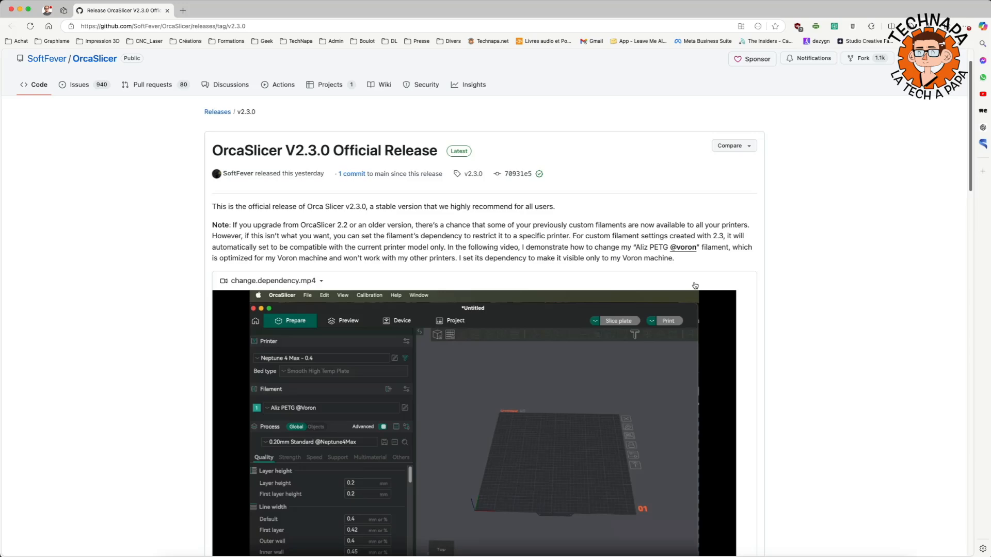
# Play the change.dependency.mp4 demonstration video on the OrcaSlicer V2.3.0 release page
pyautogui.scroll(-4, 593, 288)
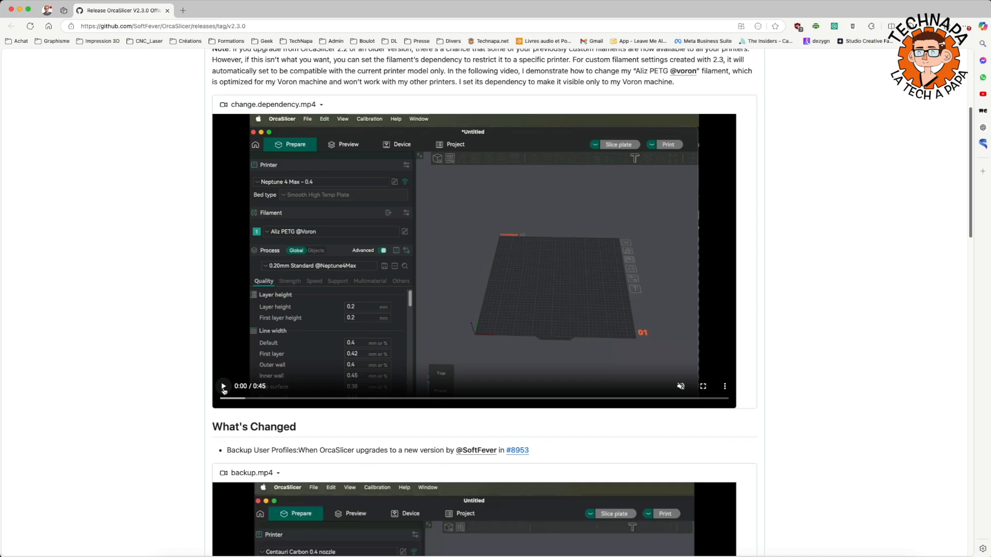
pyautogui.click(224, 390)
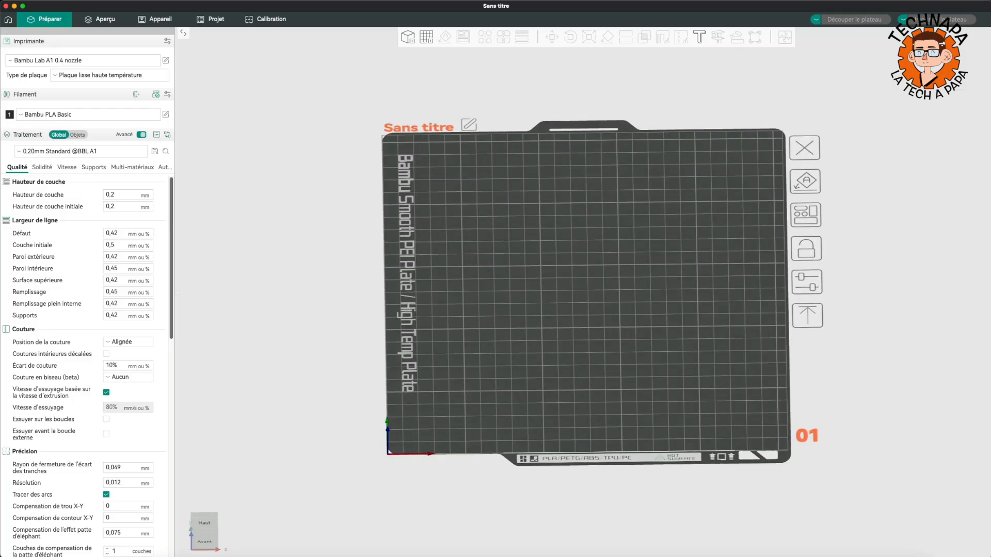
# Switch to OrcaSlicer and check its version and build in the program's About information
pyautogui.click(31, 1)
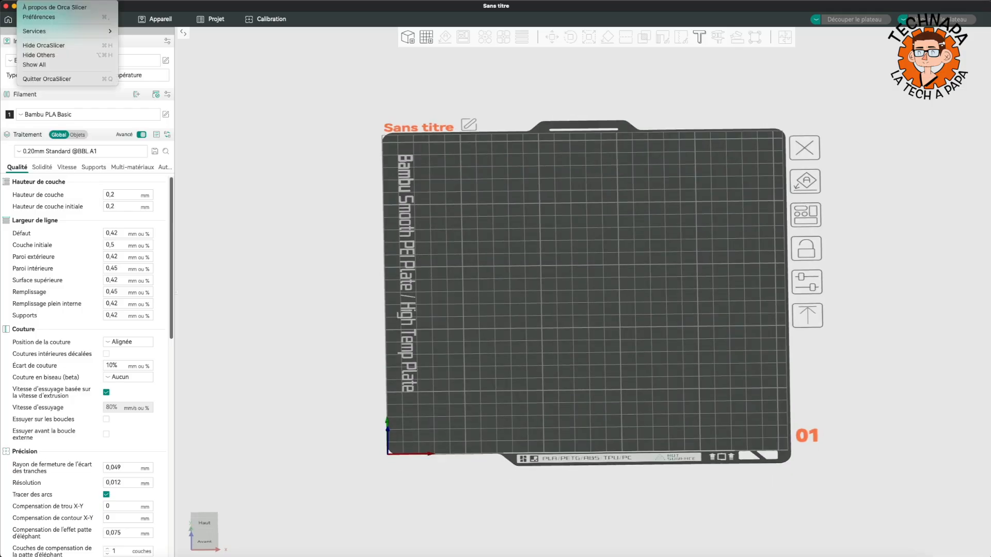
pyautogui.click(52, 7)
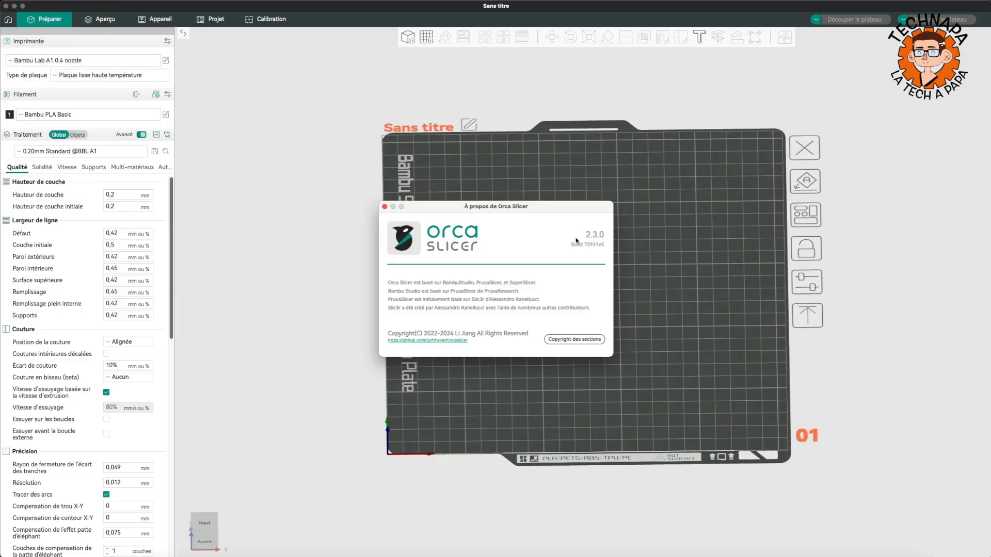
pyautogui.click(385, 206)
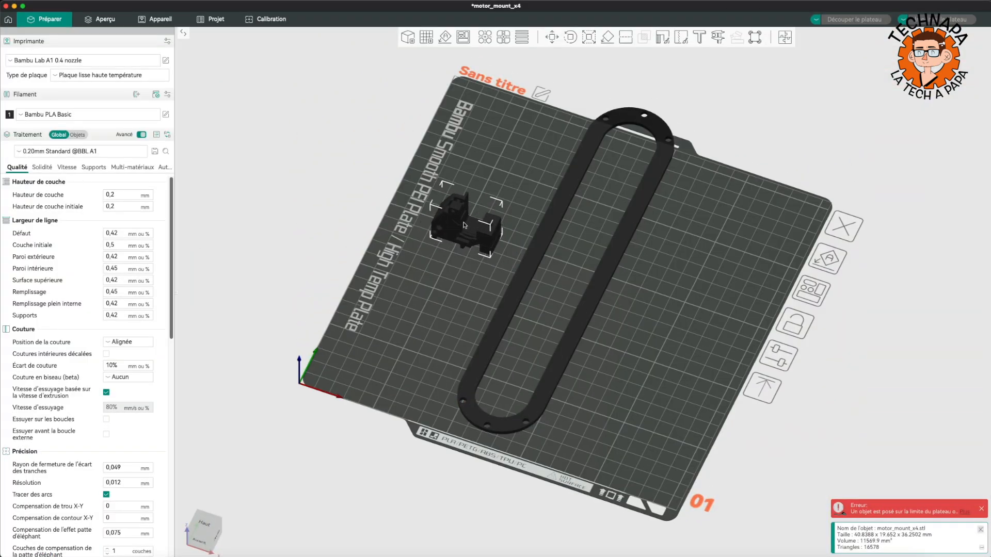
# Rotate the long oval spice-top-cap-align part about the Z axis so that it lies diagonally on the plate
pyautogui.moveTo(552, 305); pyautogui.dragTo(547, 288)
pyautogui.click(590, 296)
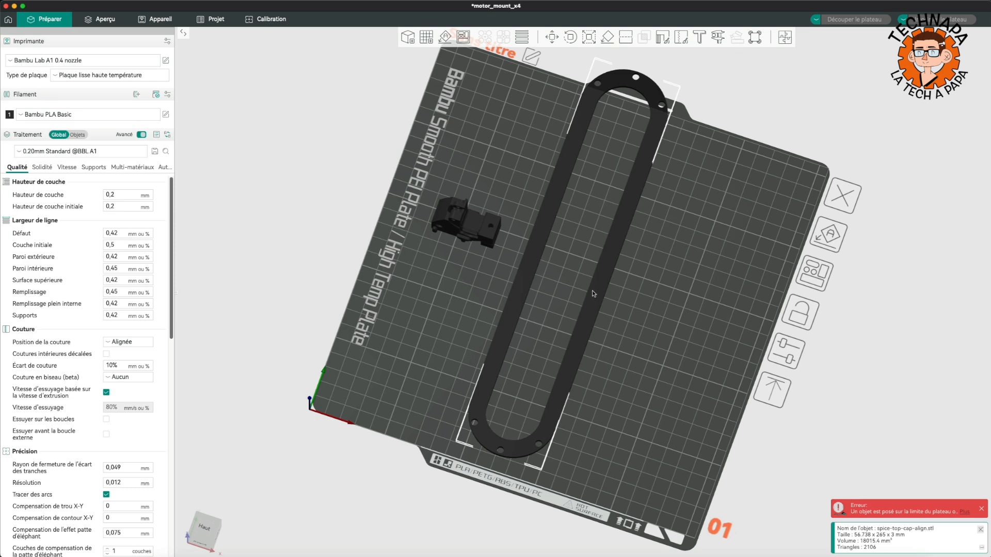
pyautogui.press('r')
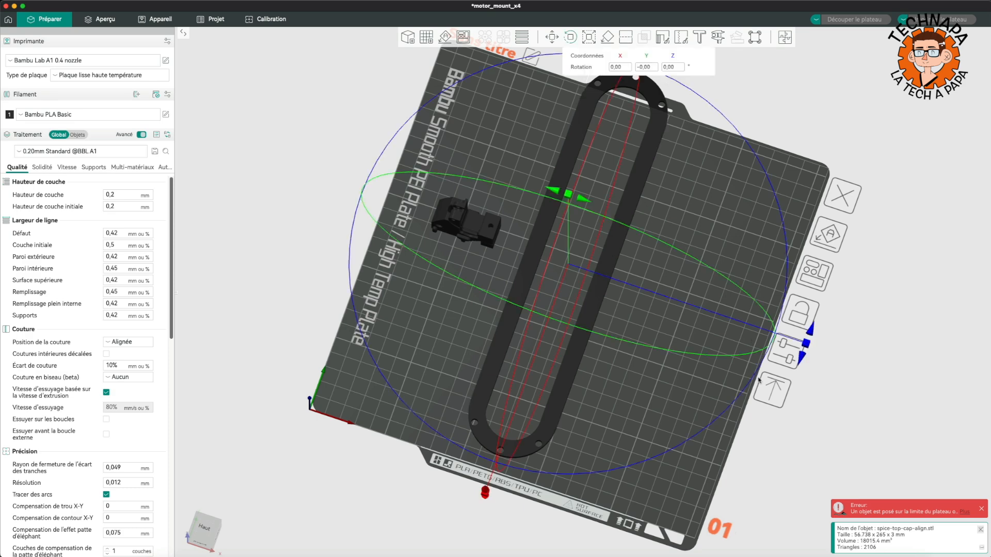
pyautogui.moveTo(790, 371); pyautogui.dragTo(611, 370)
# Move the motor mount into the opening of the long oval part and inspect the arrangement
pyautogui.moveTo(457, 228); pyautogui.dragTo(527, 279)
pyautogui.moveTo(593, 273); pyautogui.dragTo(591, 252)
pyautogui.click(626, 406)
pyautogui.moveTo(627, 406); pyautogui.dragTo(590, 299)
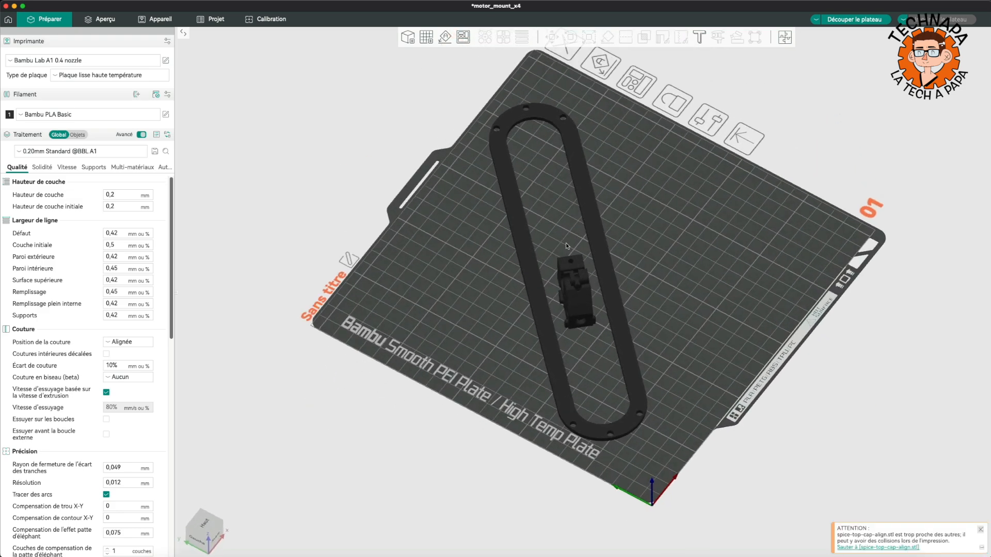
pyautogui.moveTo(717, 333); pyautogui.dragTo(595, 292)
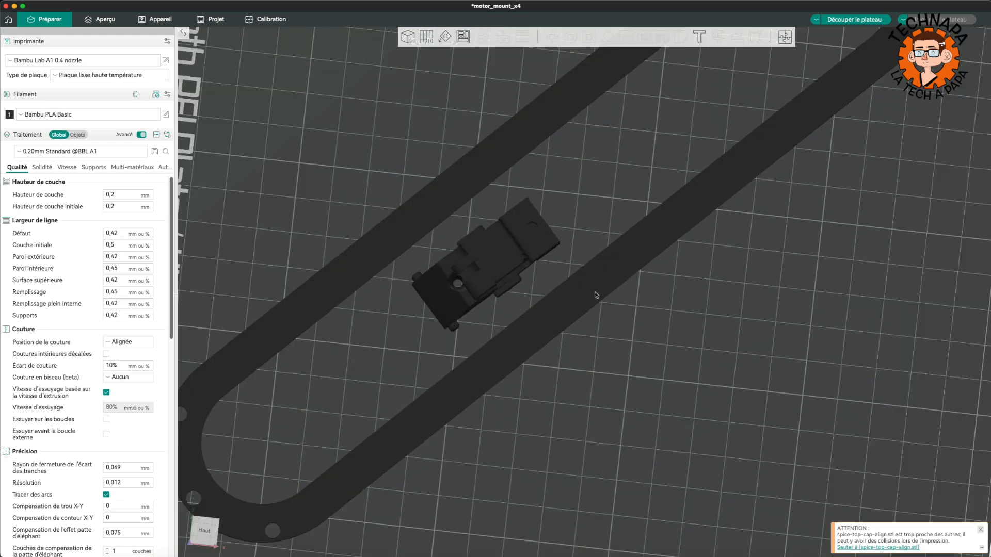
pyautogui.scroll(5, 595, 291)
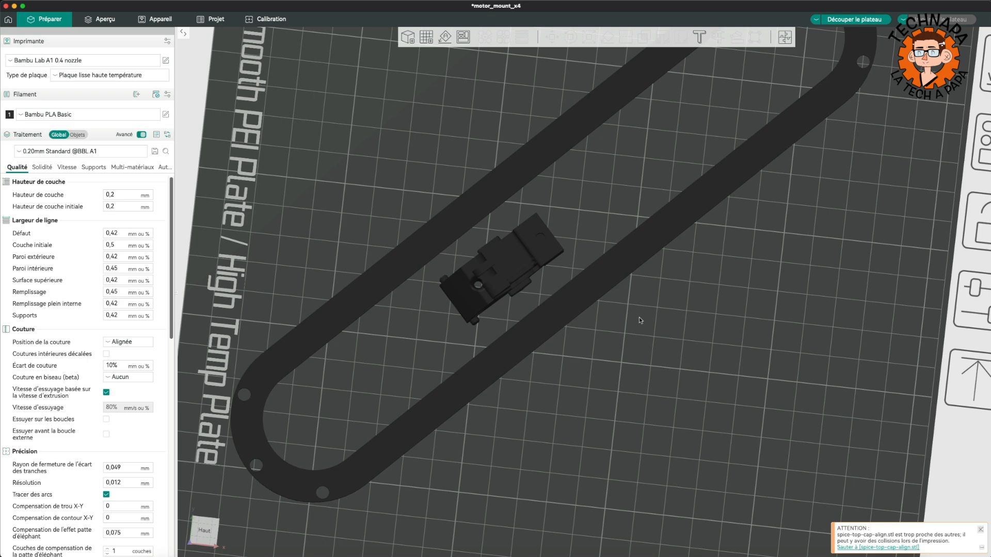
pyautogui.scroll(-5, 639, 320)
pyautogui.moveTo(666, 317); pyautogui.dragTo(663, 308)
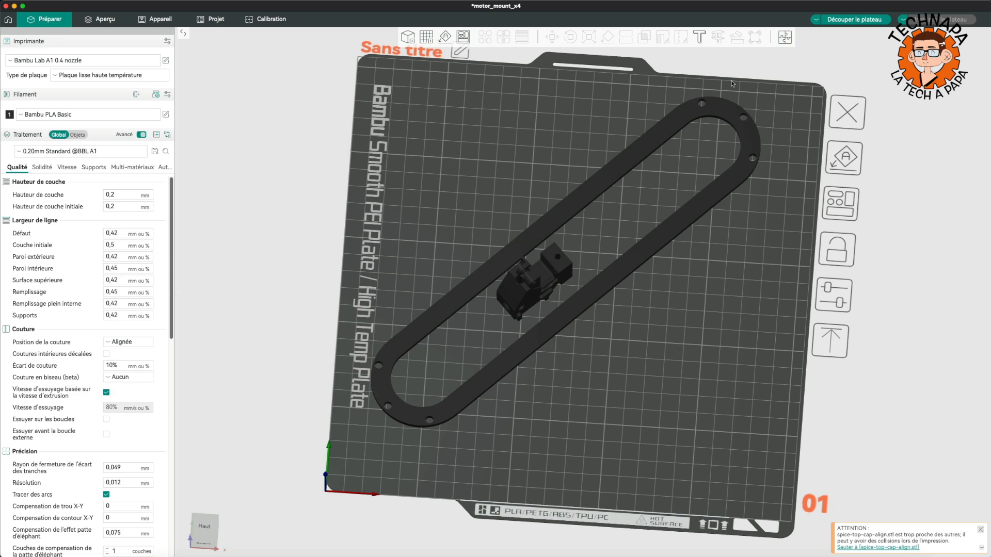
pyautogui.moveTo(615, 373)
pyautogui.mouseDown()
pyautogui.moveTo(619, 341)
pyautogui.moveTo(620, 381)
pyautogui.moveTo(622, 367)
pyautogui.mouseUp()
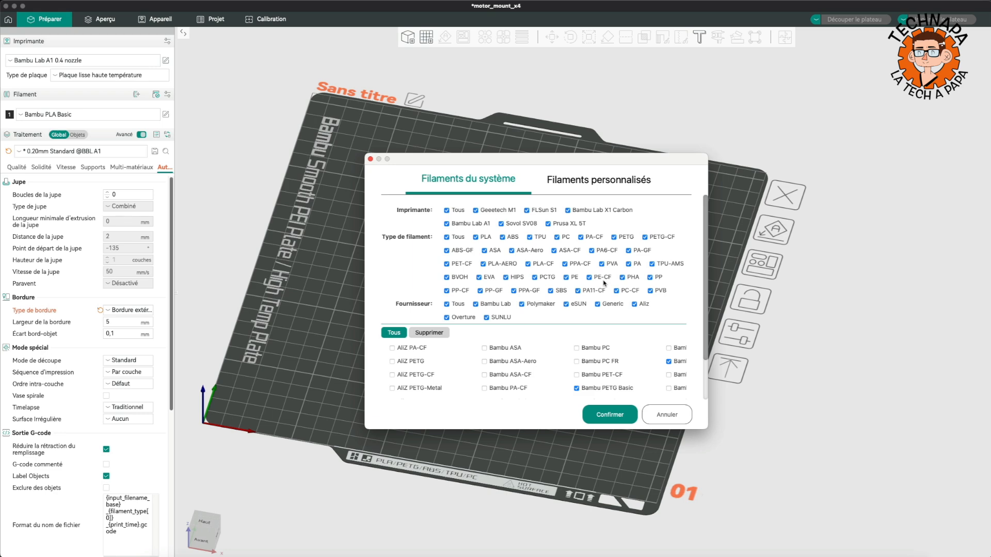
# Review the system filament selection, confirm it, and discard the unsaved brim type modification
pyautogui.scroll(-2, 614, 277)
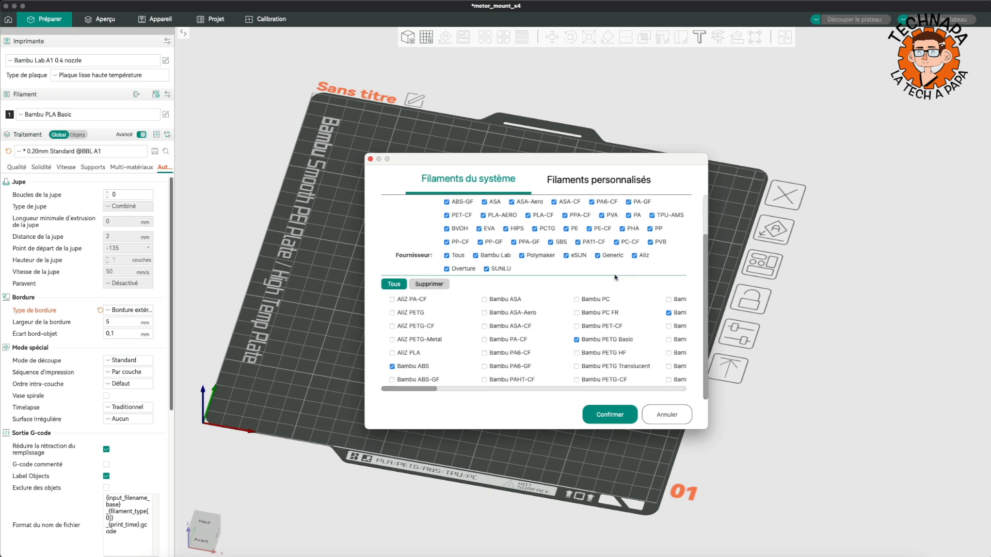
pyautogui.scroll(2, 615, 277)
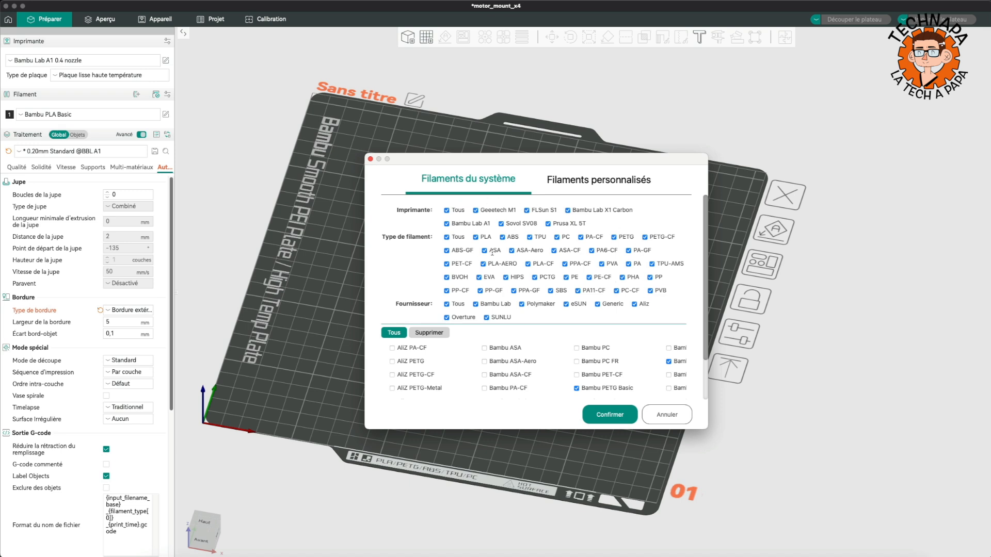
pyautogui.scroll(-1, 559, 233)
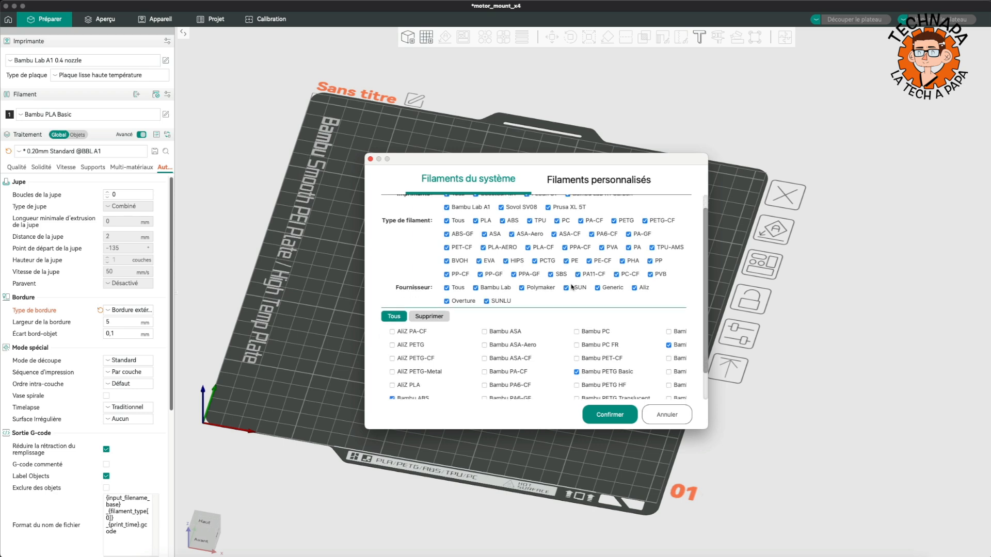
pyautogui.click(599, 416)
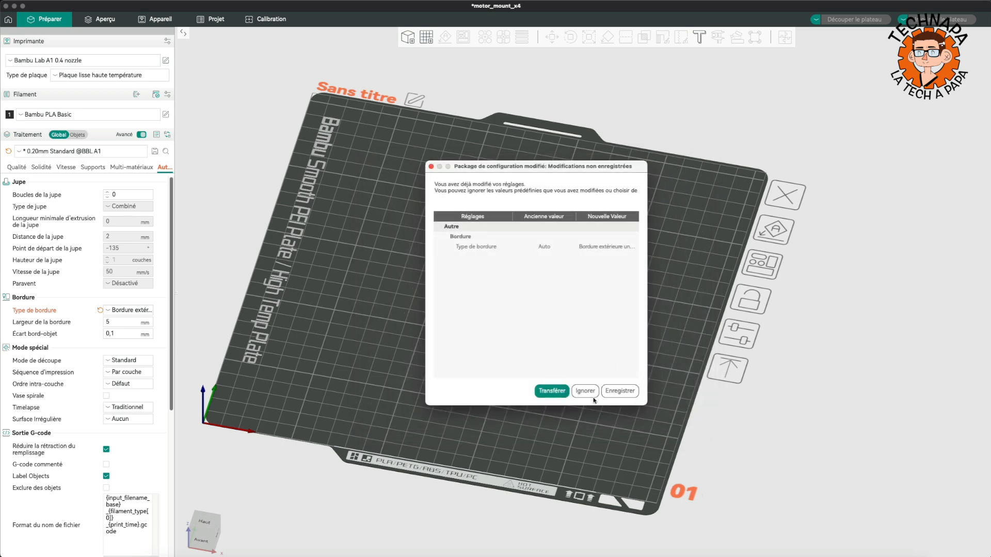
pyautogui.click(595, 402)
# Examine the list of compatible printers in the dependencies of the Bambu PLA Basic filament profile
pyautogui.click(165, 114)
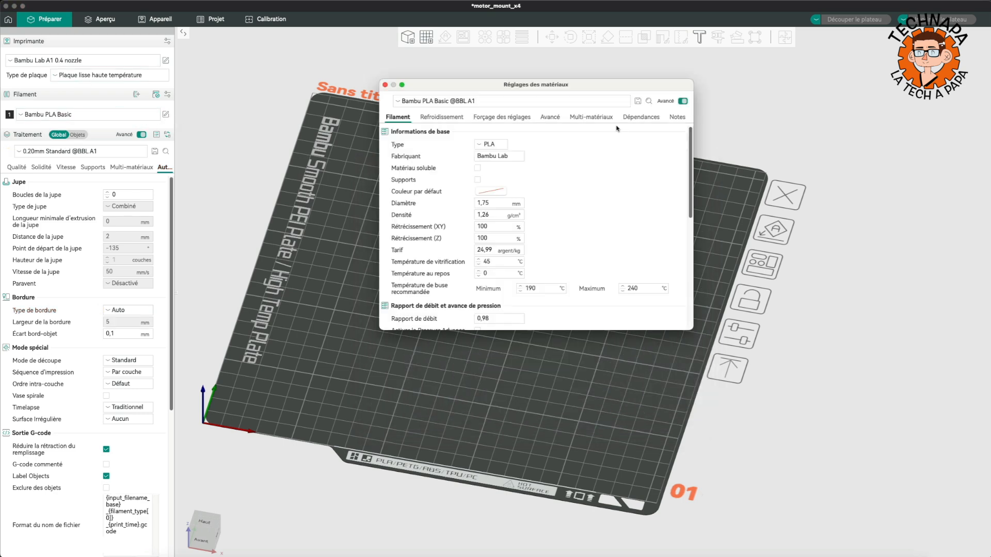
pyautogui.click(641, 118)
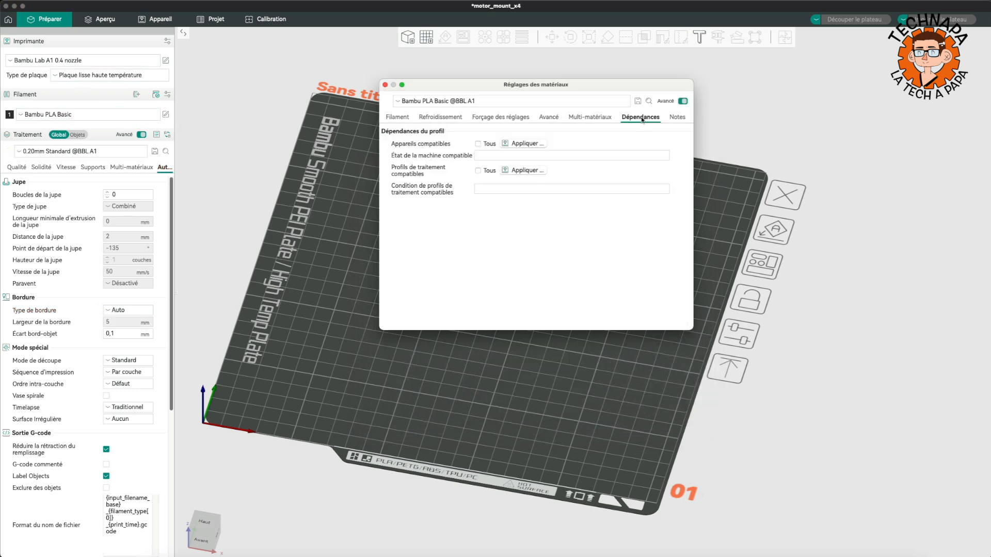
pyautogui.click(515, 143)
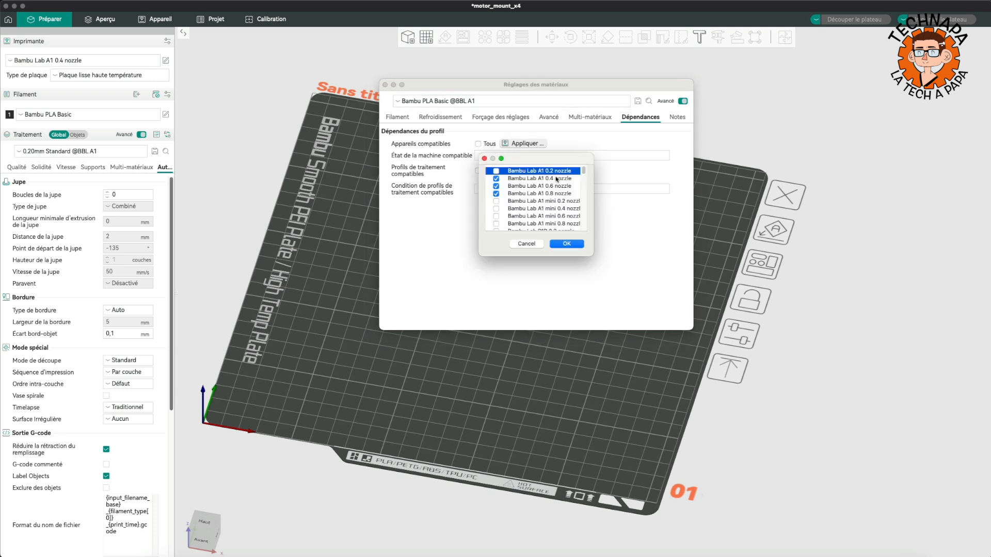
pyautogui.scroll(-5, 561, 196)
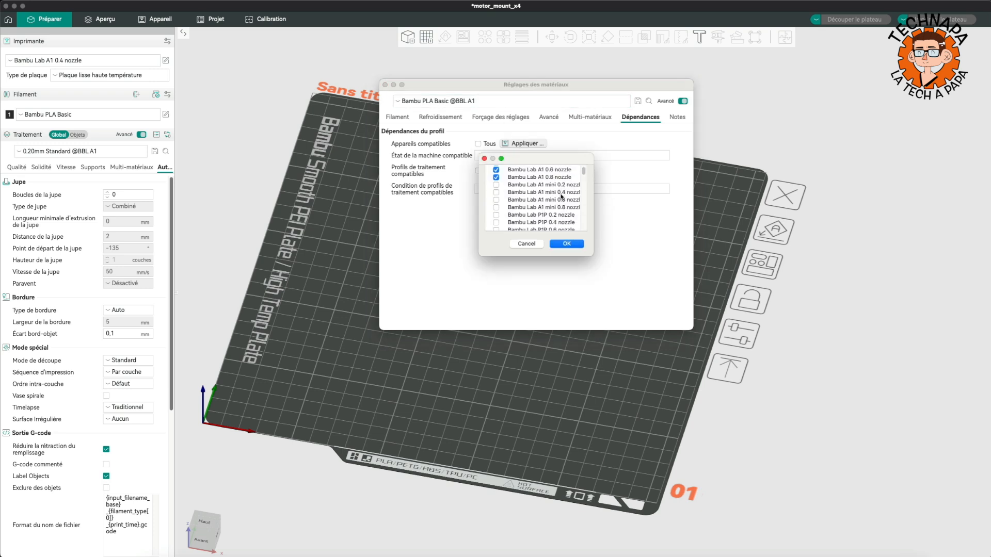
pyautogui.moveTo(583, 175); pyautogui.dragTo(580, 155)
pyautogui.scroll(-15, 576, 210)
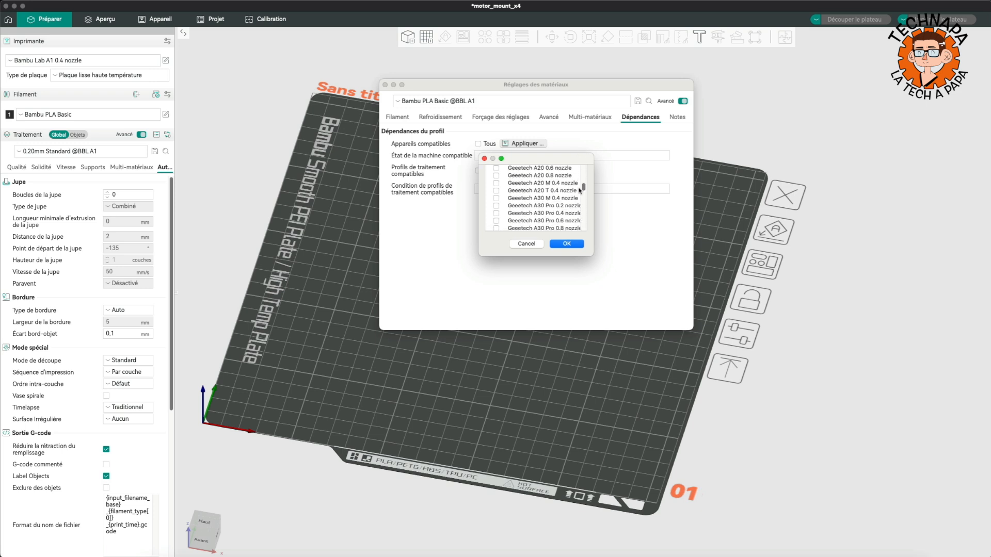
pyautogui.click(526, 243)
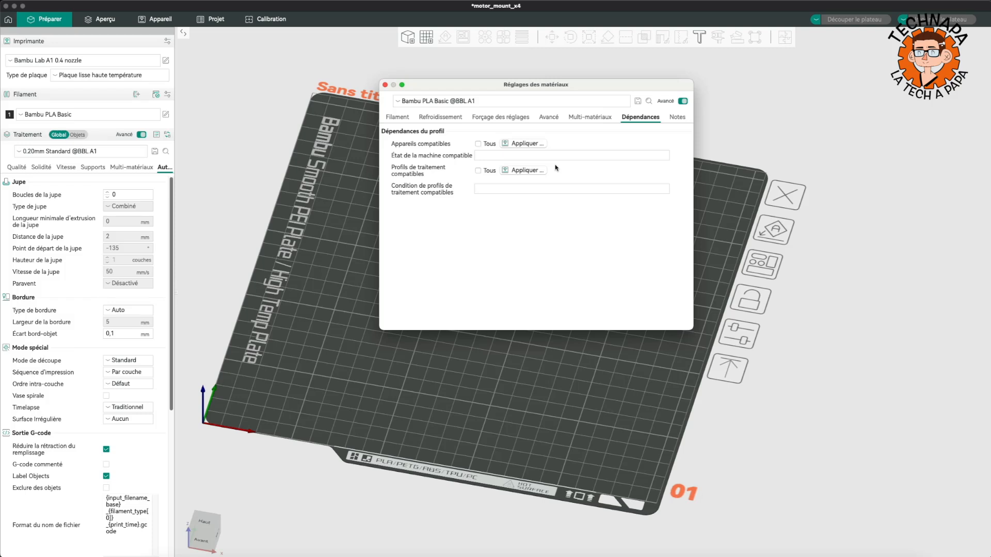
pyautogui.click(385, 84)
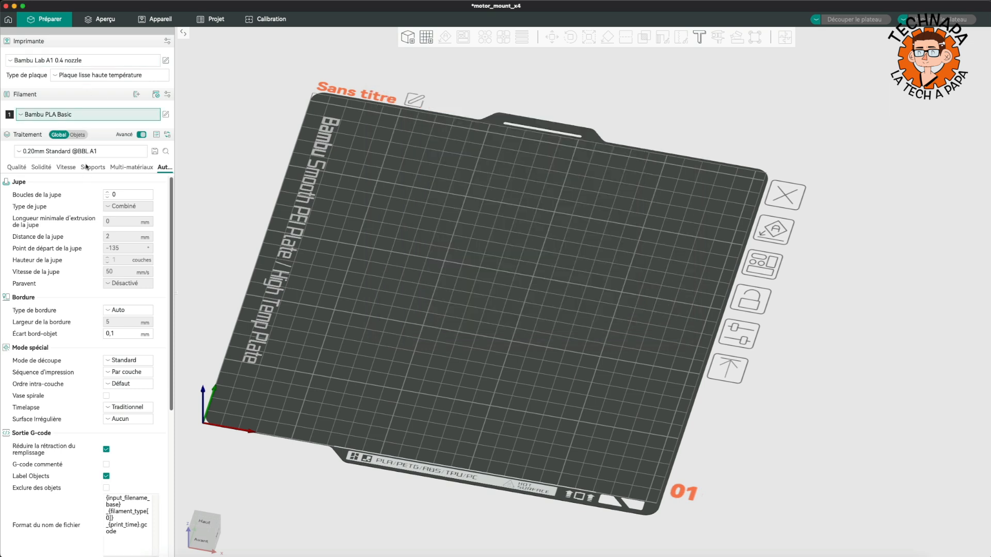
# Browse the user and system filament presets available for the Bambu Lab A1
pyautogui.click(94, 116)
pyautogui.scroll(-5, 94, 184)
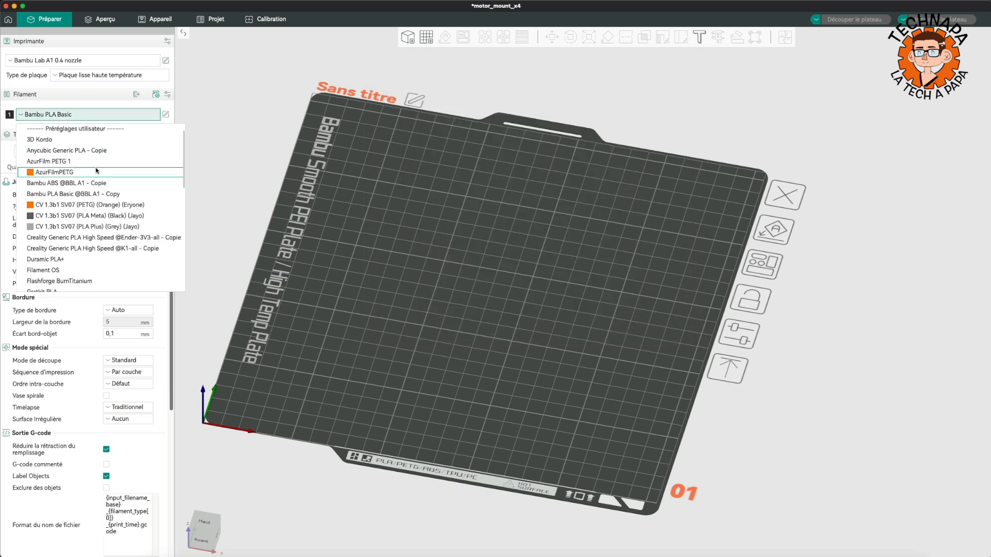
pyautogui.scroll(-5, 94, 184)
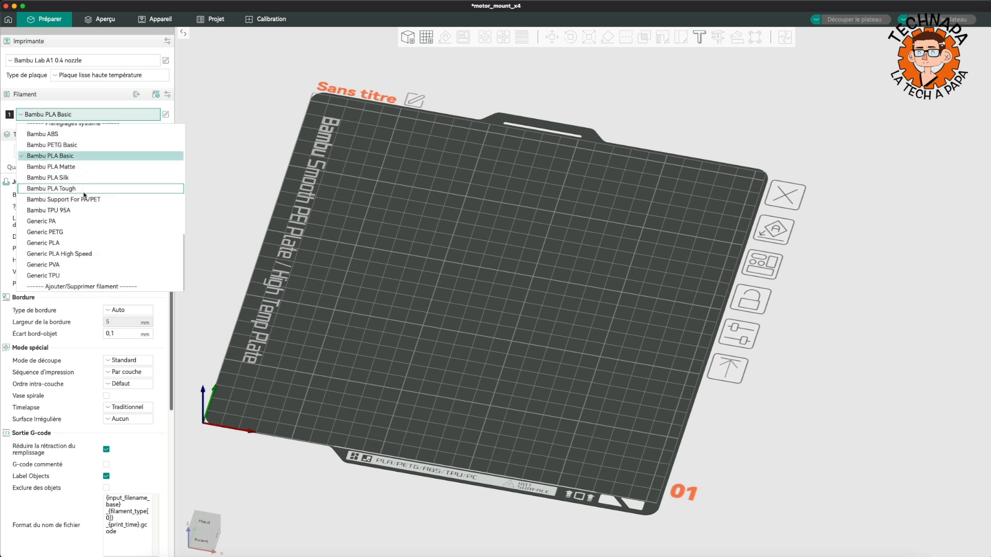
pyautogui.scroll(10, 97, 224)
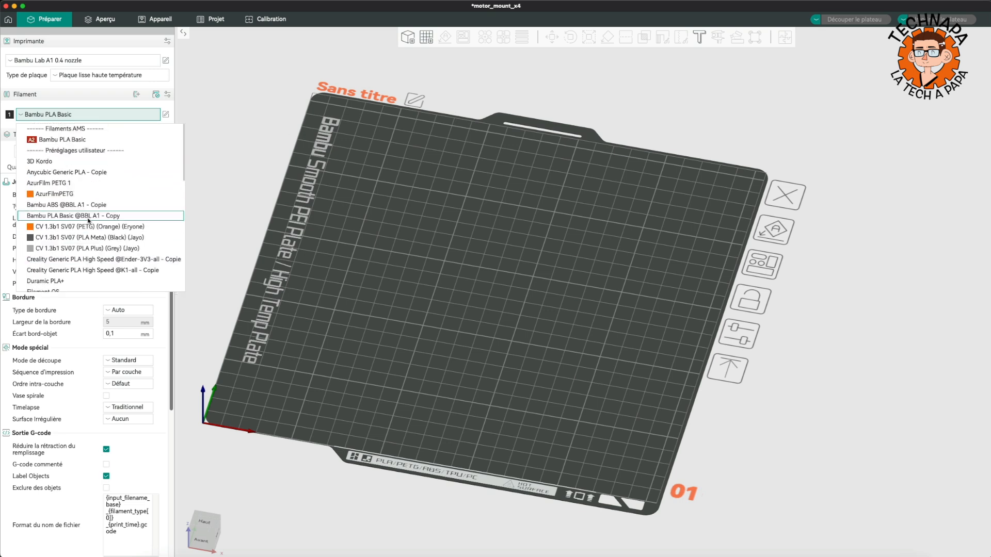
pyautogui.click(237, 215)
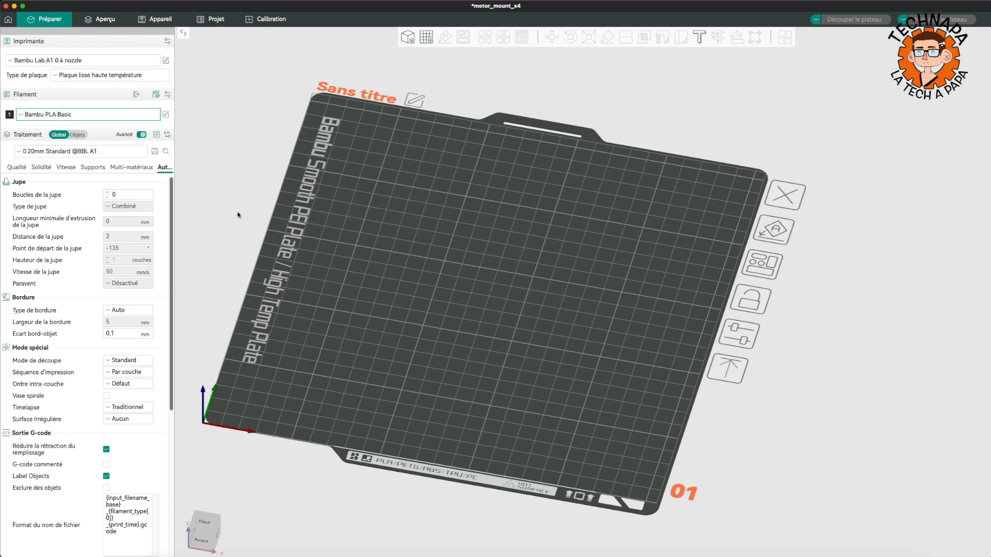
# Return to the Bambu PLA Basic profile dependencies and check which A1 nozzle variants are marked compatible
pyautogui.click(165, 114)
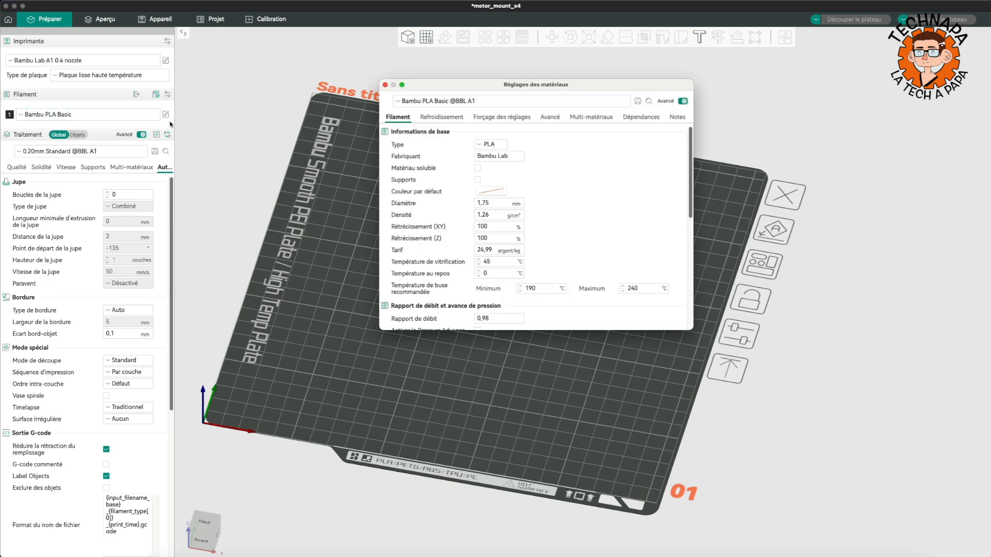
pyautogui.click(642, 118)
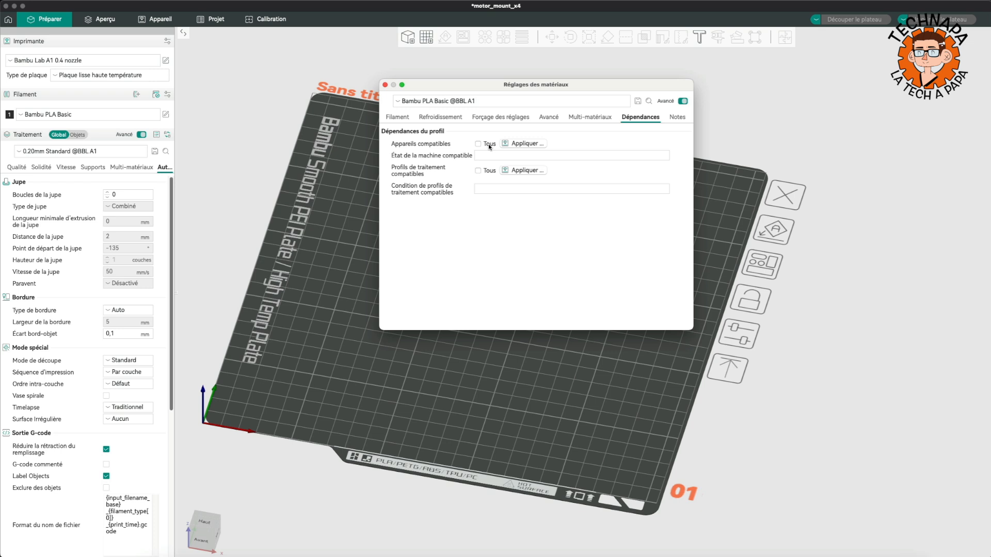
pyautogui.click(526, 144)
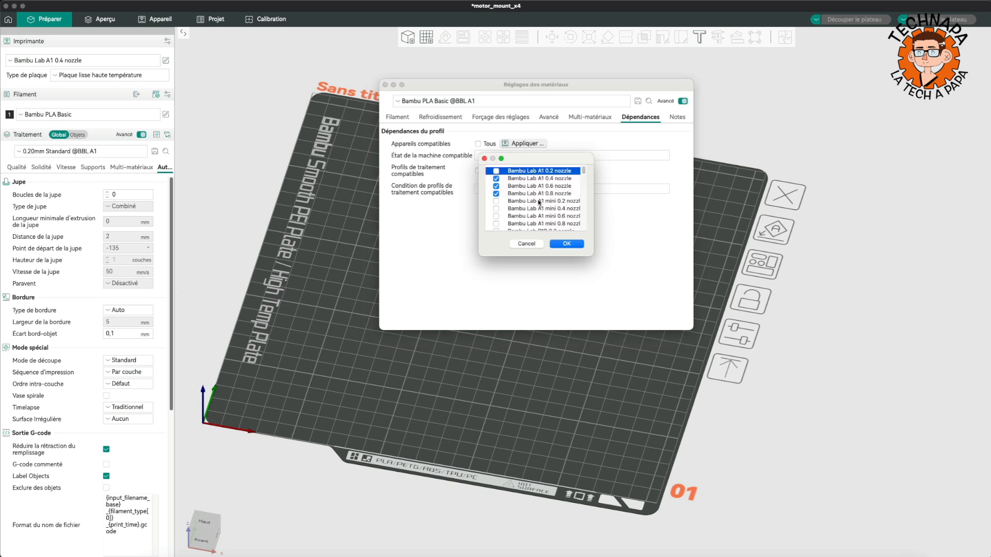
pyautogui.click(527, 244)
pyautogui.press('Escape')
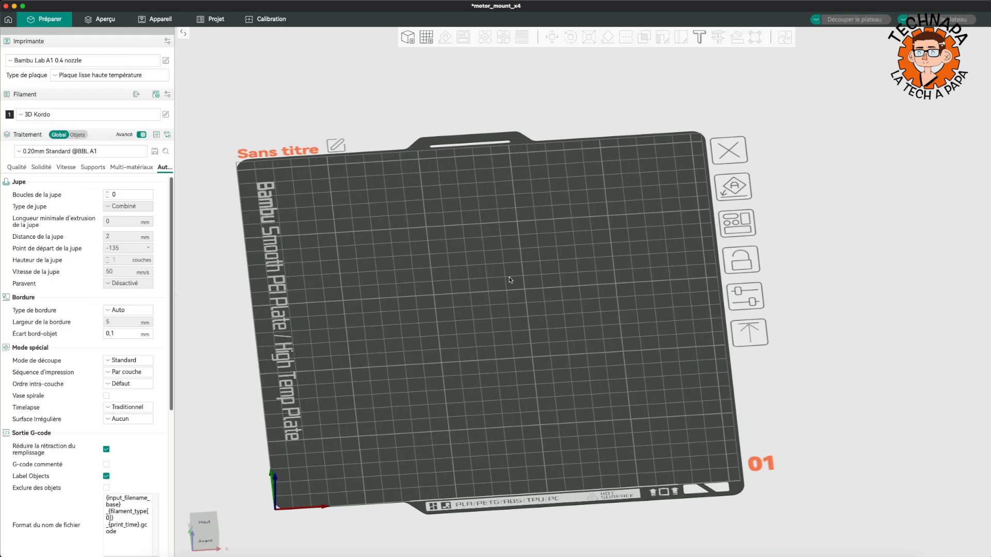
# Add the Lapin de Stanford sample model to the empty plate
pyautogui.rightClick(515, 278)
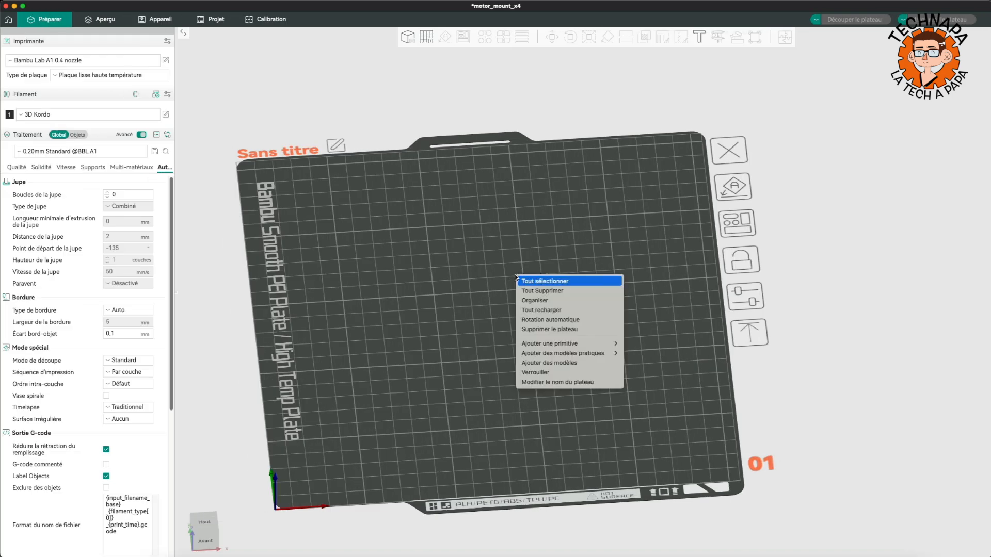
pyautogui.moveTo(545, 356)
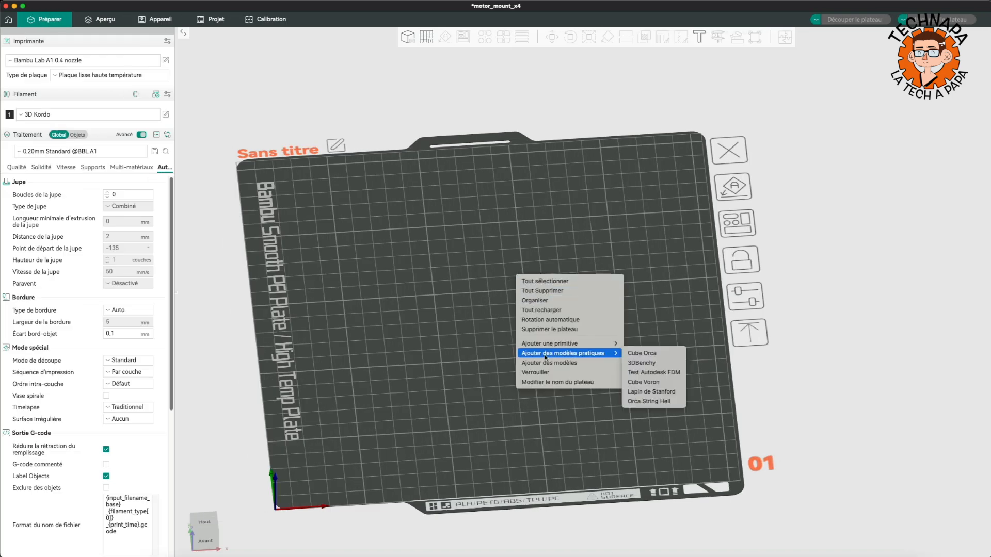
pyautogui.click(655, 389)
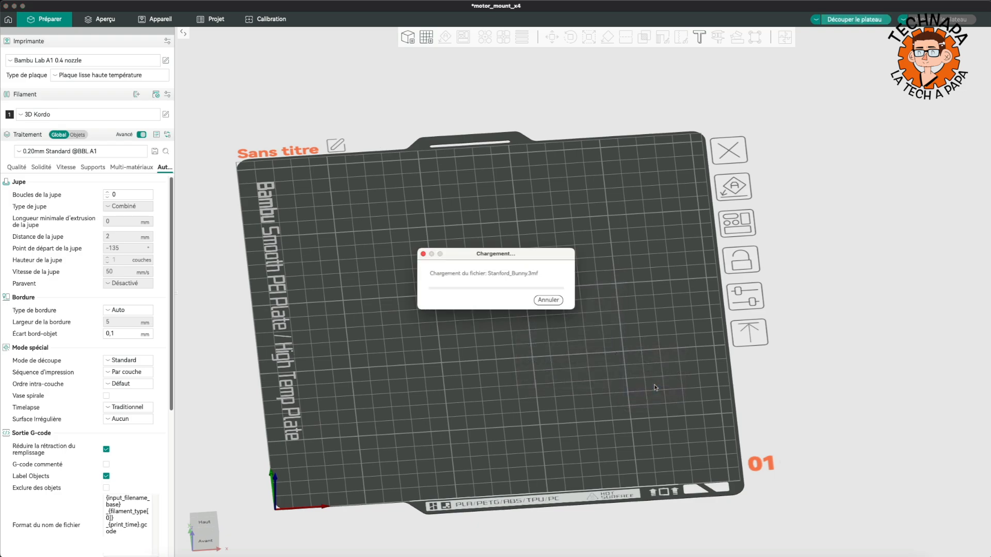
pyautogui.moveTo(497, 411); pyautogui.dragTo(541, 421)
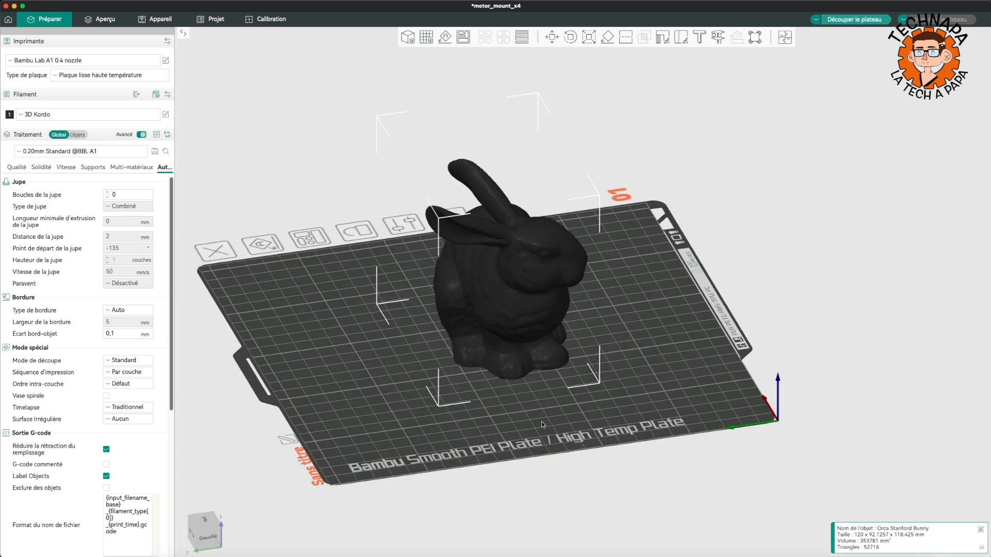
# Recolour filament 1 bright green and slice the bunny to preview it
pyautogui.click(10, 114)
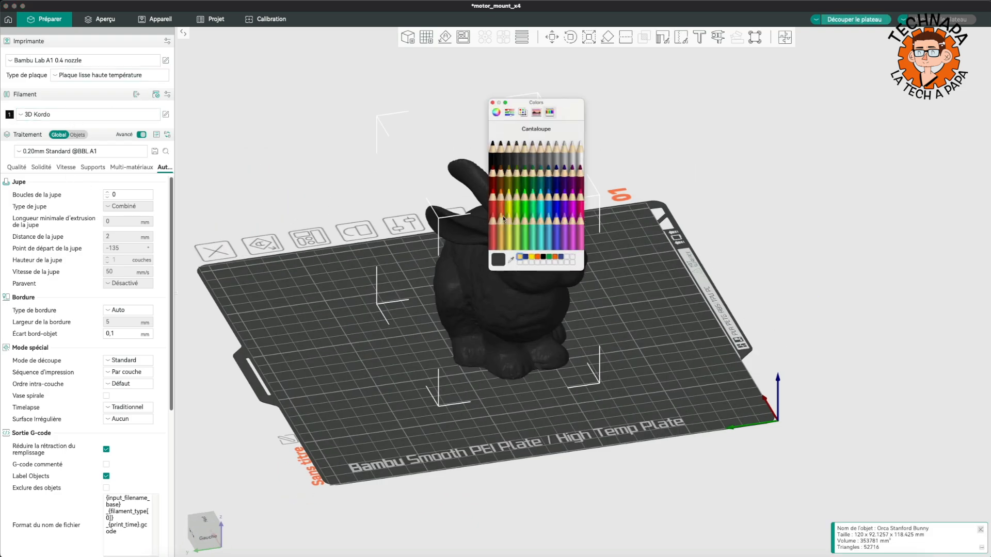
pyautogui.click(518, 204)
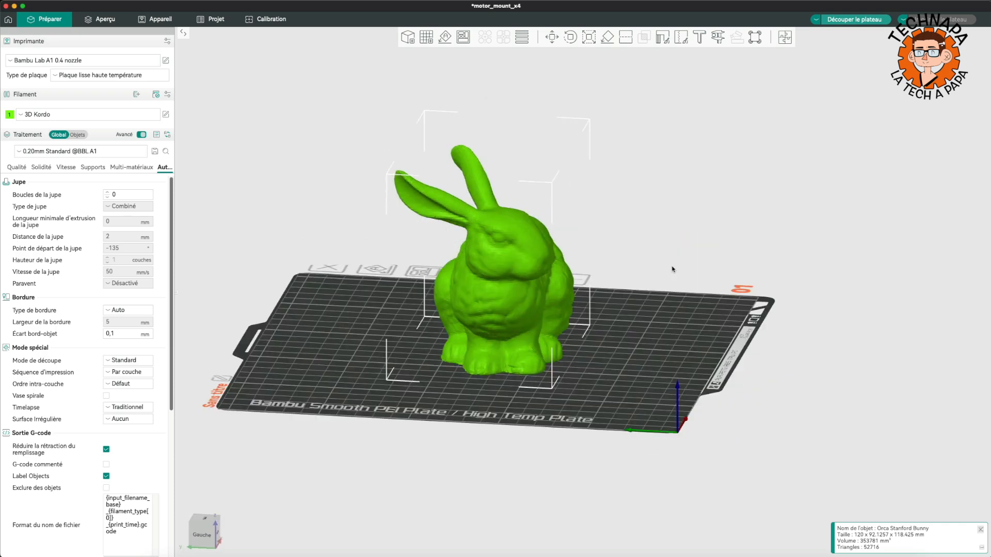
pyautogui.moveTo(673, 269); pyautogui.dragTo(485, 276)
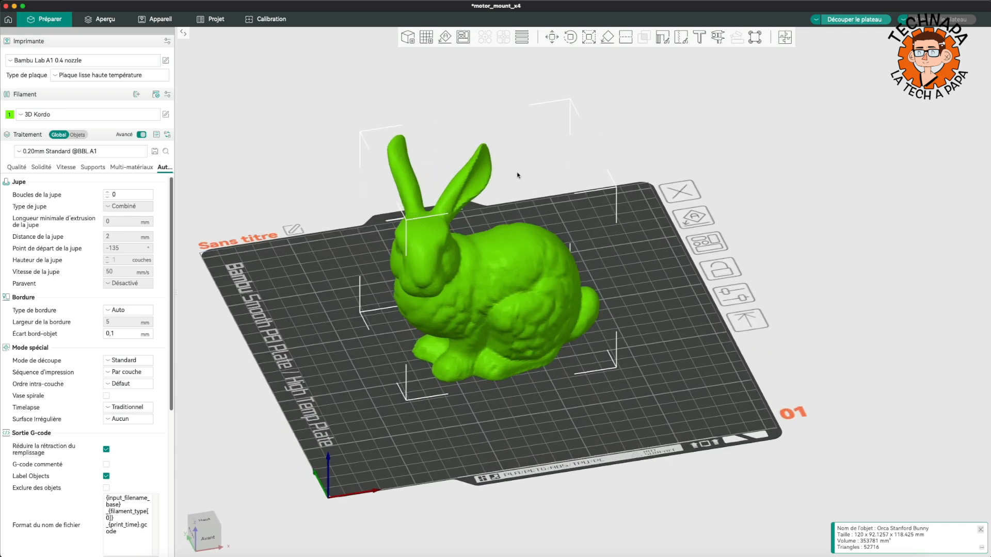
pyautogui.click(113, 24)
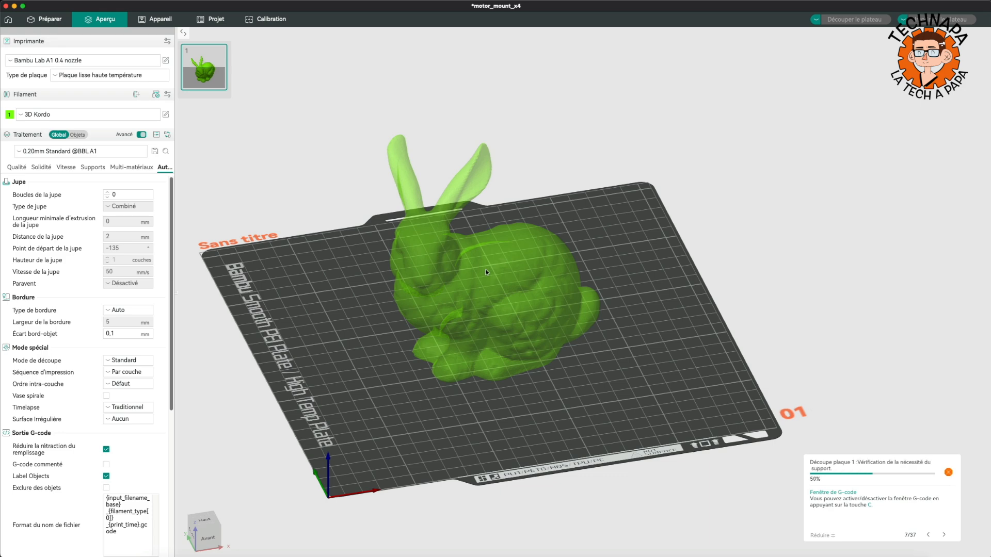
pyautogui.moveTo(531, 271); pyautogui.dragTo(614, 283)
# In the special mode settings, set Surface irrégulière to Contour with the Voronoi noise type
pyautogui.click(46, 19)
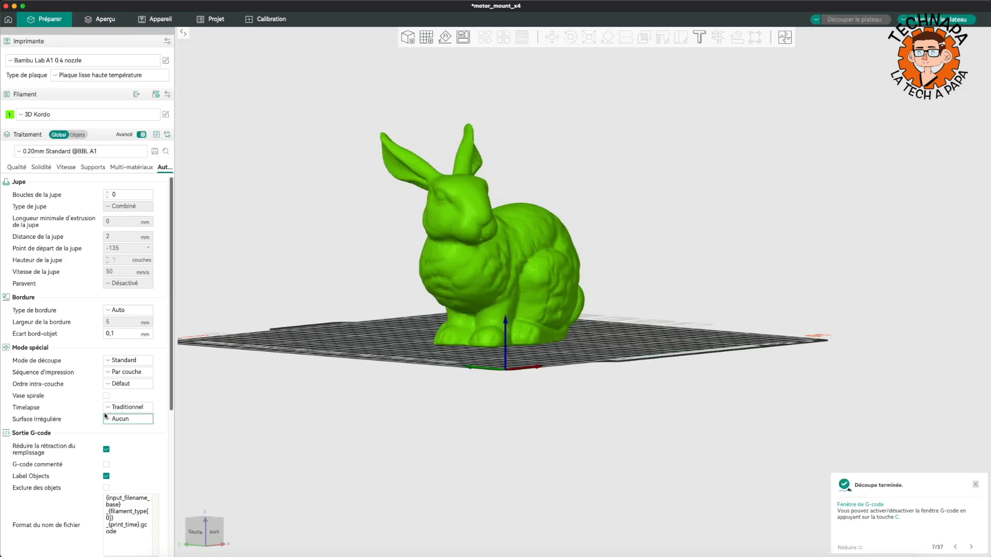
pyautogui.moveTo(40, 420)
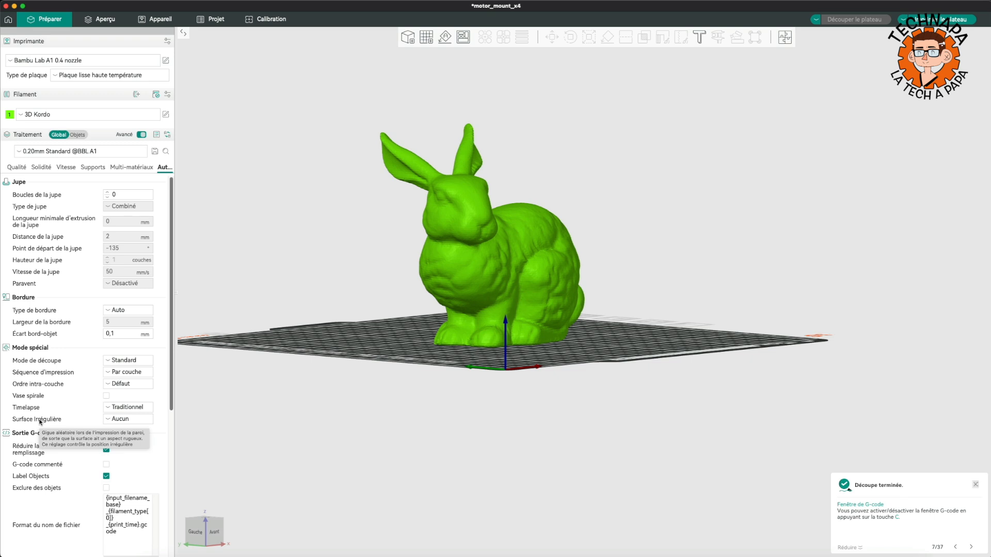
pyautogui.click(111, 419)
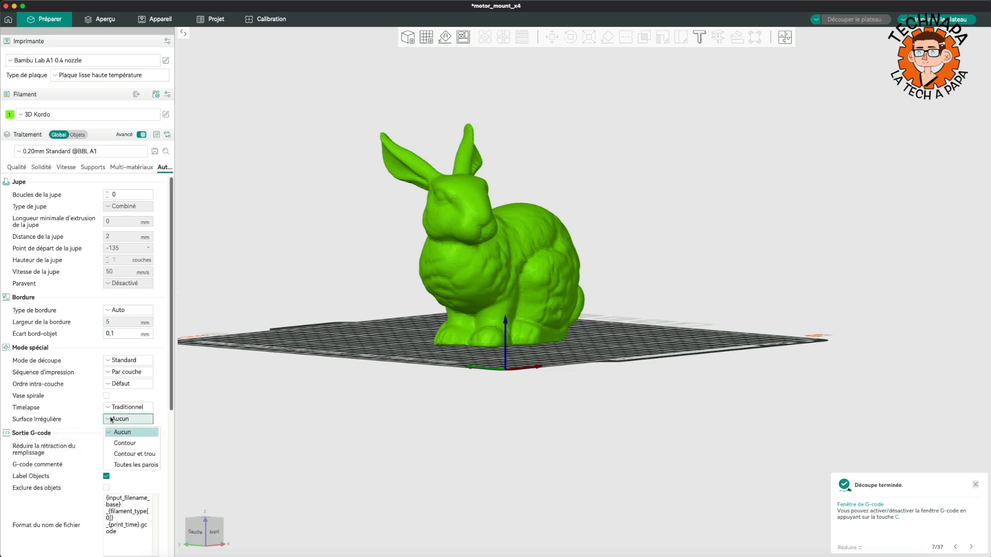
pyautogui.click(138, 441)
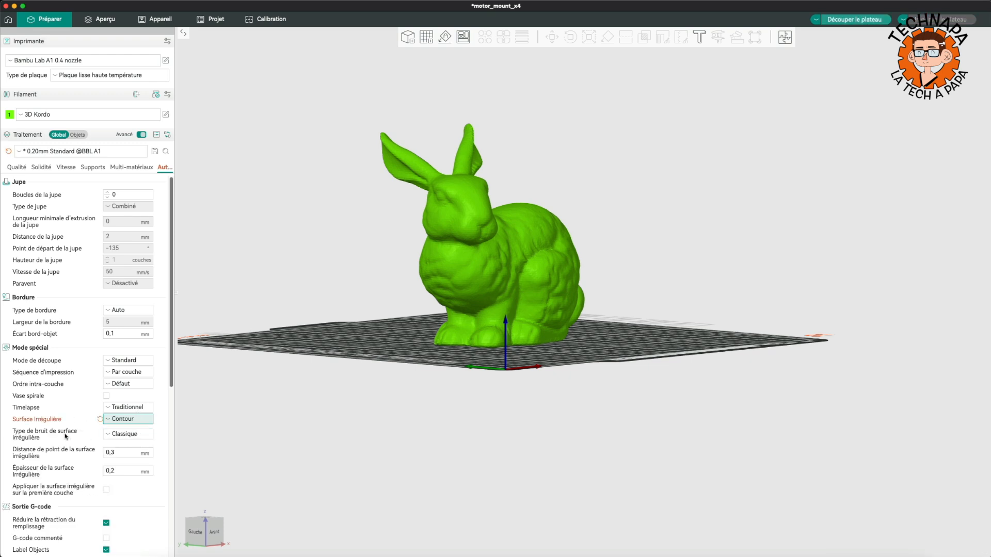
pyautogui.click(121, 436)
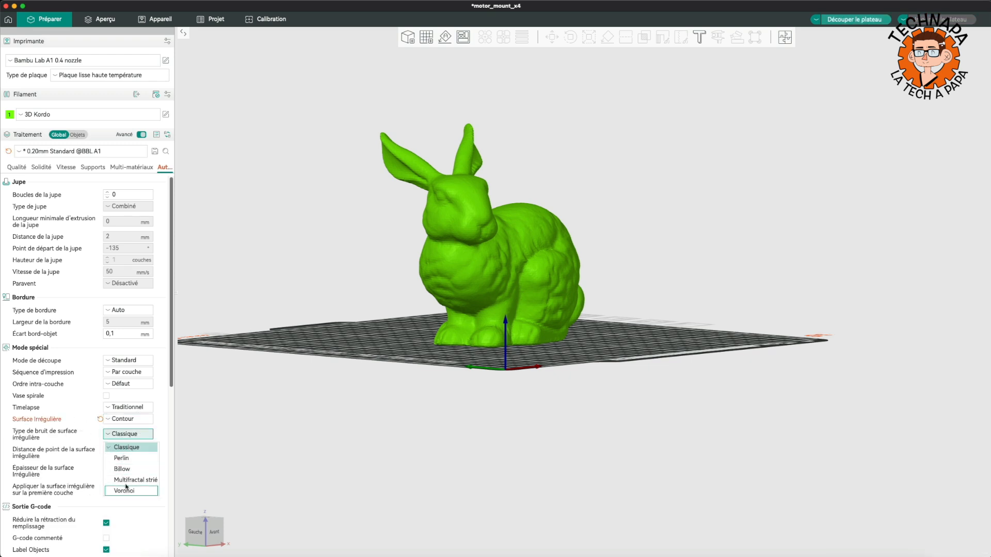
pyautogui.click(128, 448)
# Slice the bunny and examine the Voronoi surface texture from several angles and up close
pyautogui.press('super+r')
pyautogui.moveTo(577, 163); pyautogui.dragTo(598, 166)
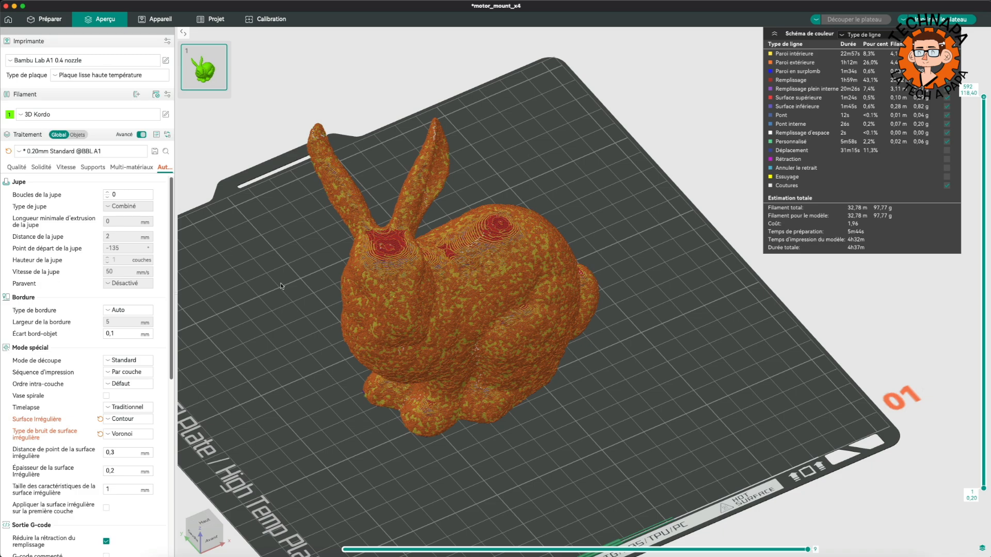
pyautogui.press('5')
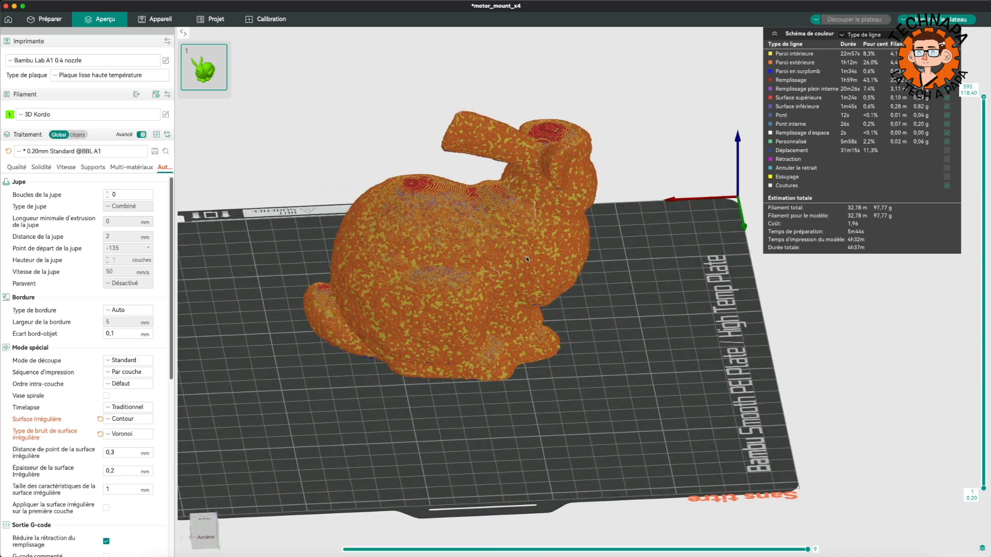
pyautogui.press('4')
pyautogui.moveTo(544, 355); pyautogui.dragTo(511, 299)
pyautogui.scroll(5, 479, 254)
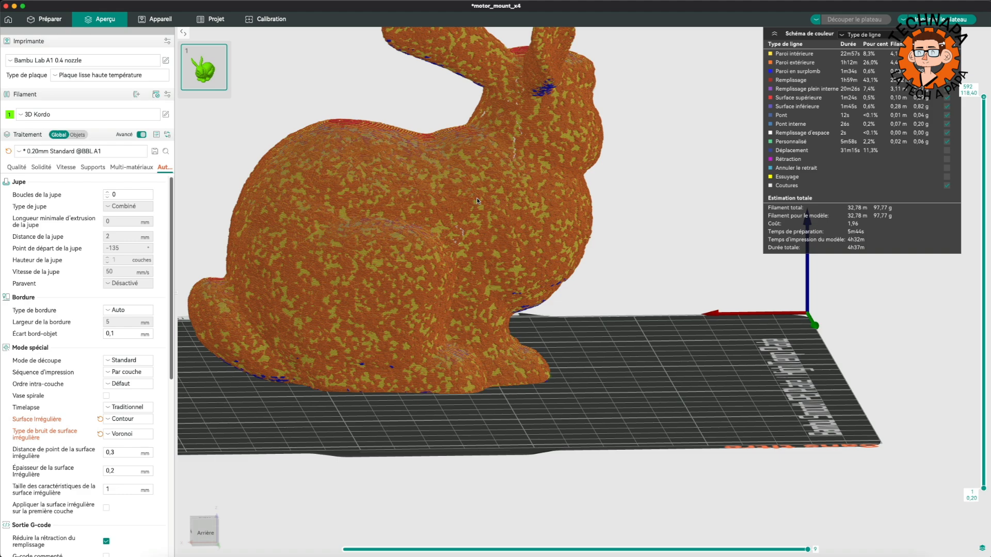
pyautogui.moveTo(478, 181); pyautogui.dragTo(462, 268)
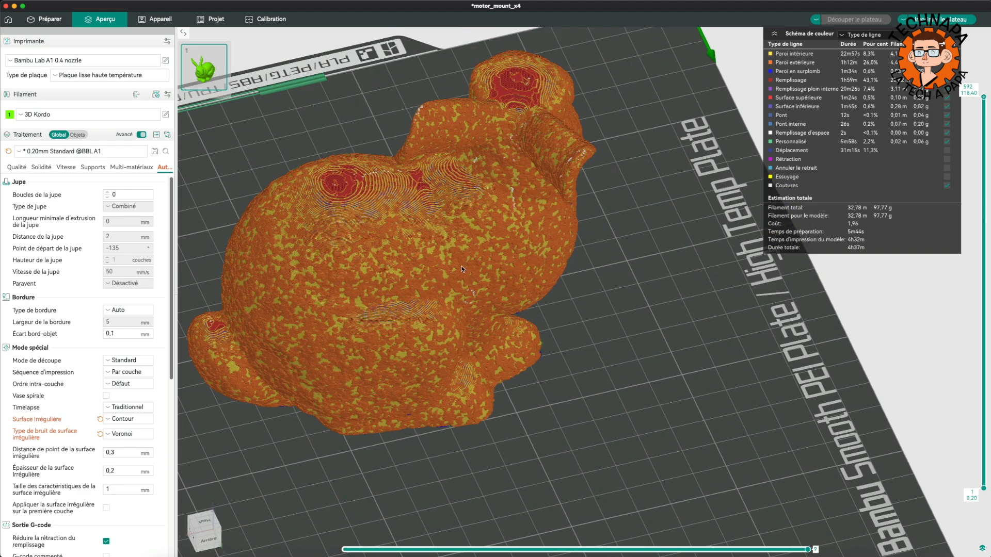
# Change the irregular surface noise type to Multifractal strié, re-slice the bunny and inspect its surface up close
pyautogui.click(127, 434)
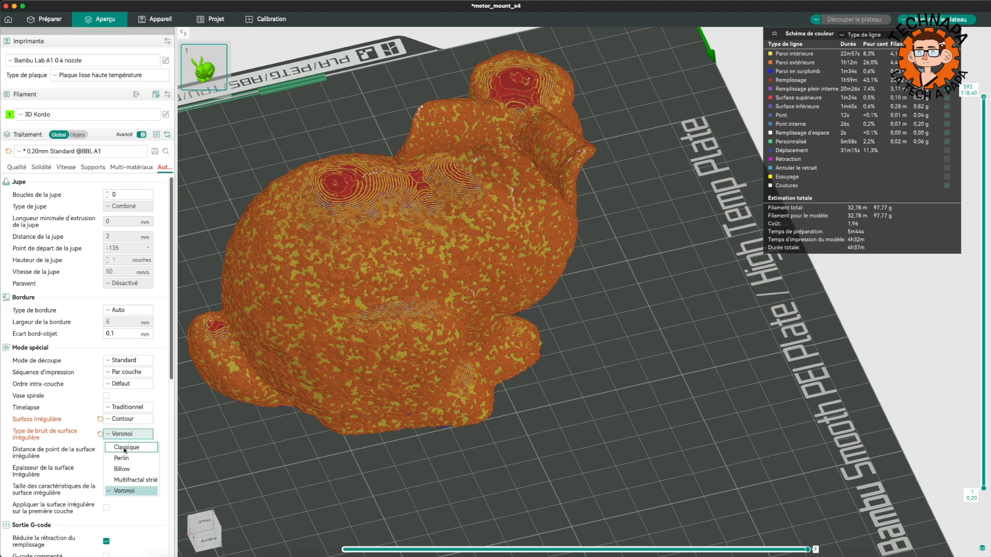
pyautogui.click(136, 480)
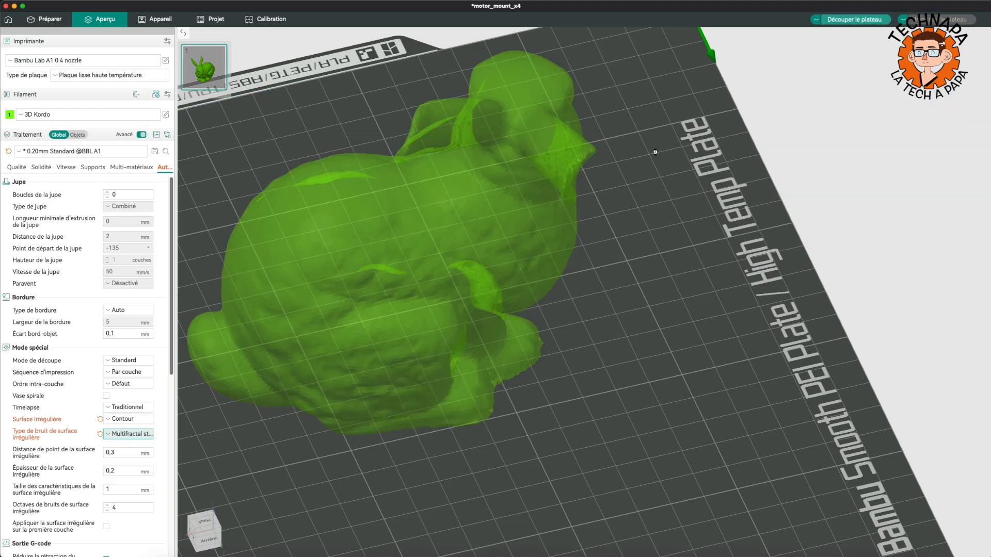
pyautogui.click(845, 22)
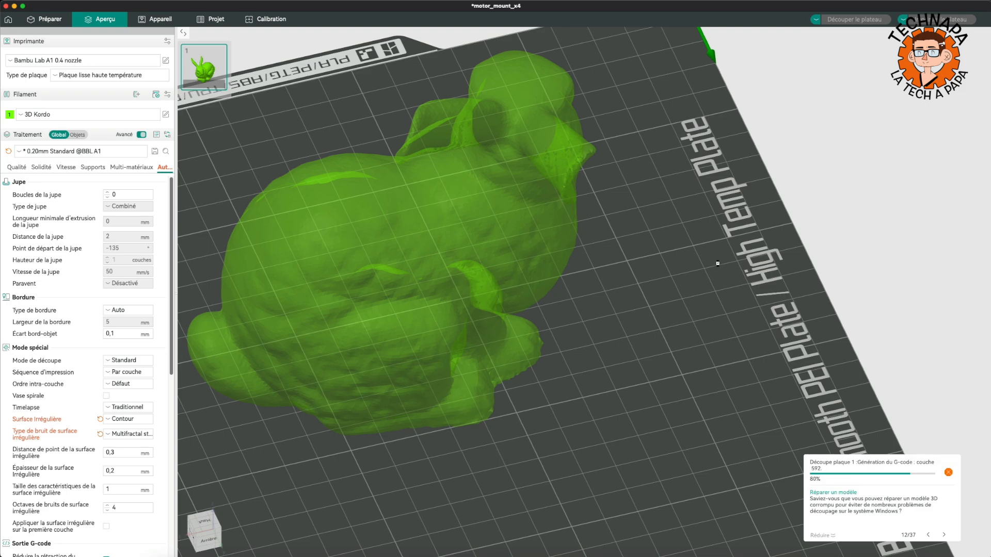
pyautogui.moveTo(718, 283); pyautogui.dragTo(464, 217)
pyautogui.scroll(3, 429, 206)
pyautogui.scroll(3, 430, 206)
pyautogui.moveTo(584, 268); pyautogui.dragTo(595, 285)
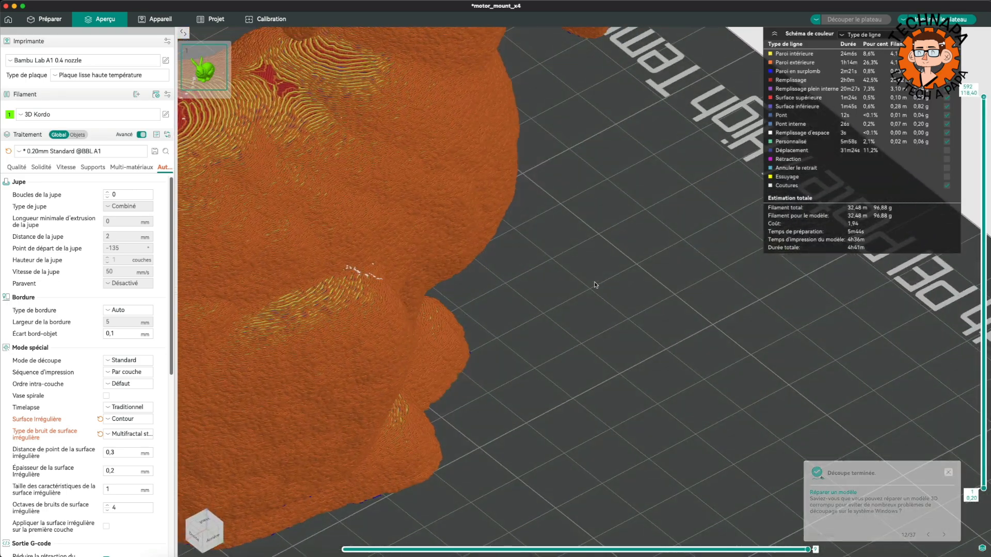
# Re-slice the bunny with the Perlin noise type and examine the texture on the whole model
pyautogui.scroll(2, 129, 434)
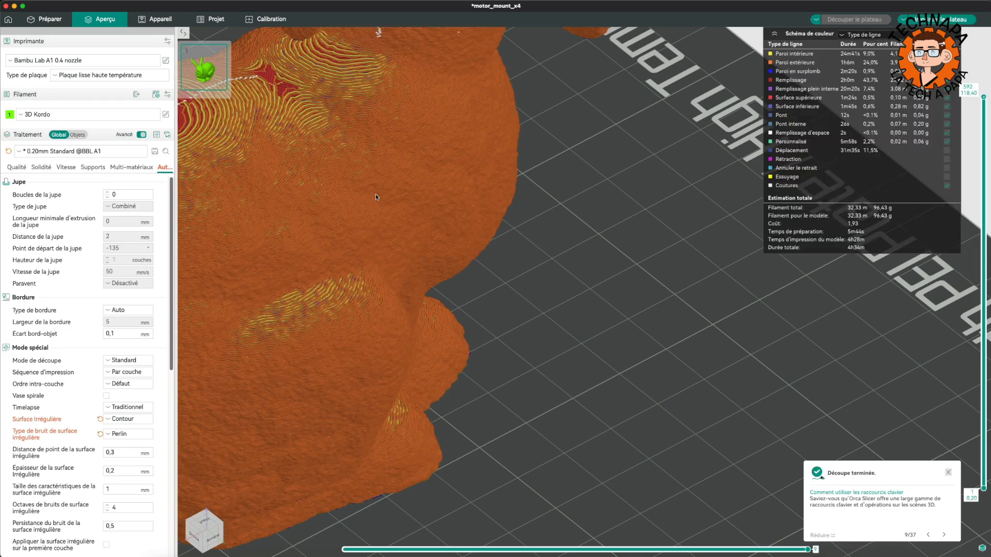
pyautogui.scroll(-10, 401, 253)
pyautogui.moveTo(654, 330); pyautogui.dragTo(564, 326)
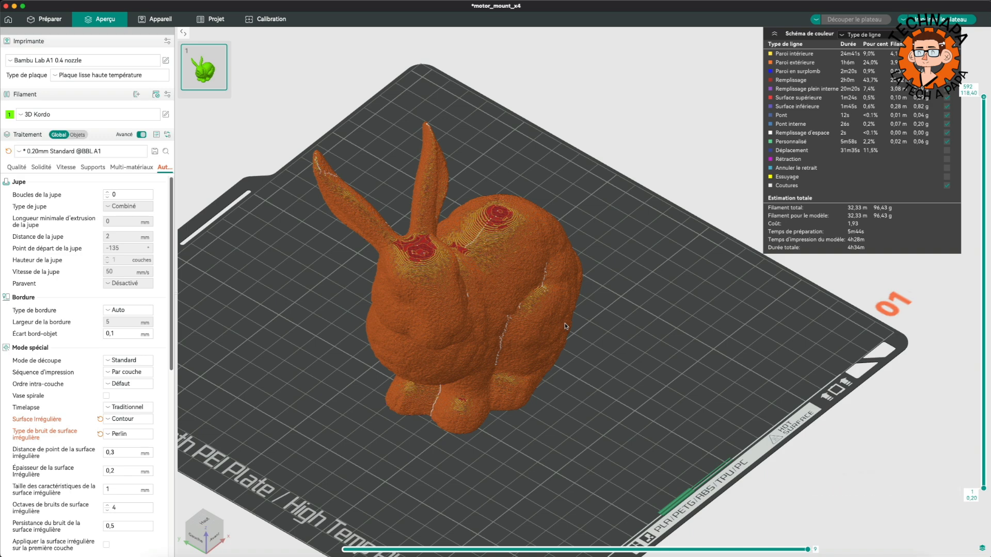
pyautogui.moveTo(630, 350); pyautogui.dragTo(617, 343)
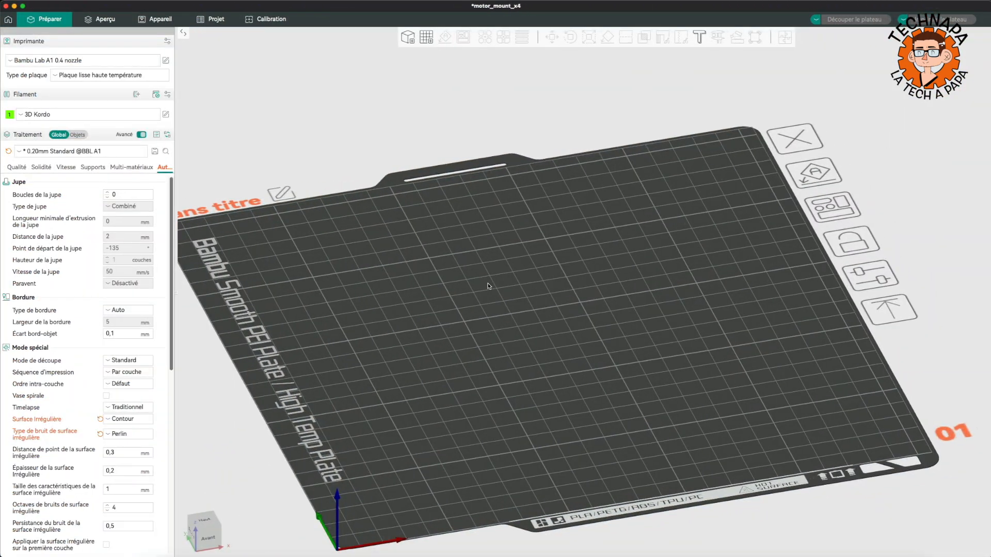
# Add a cube primitive to the empty plate
pyautogui.rightClick(488, 286)
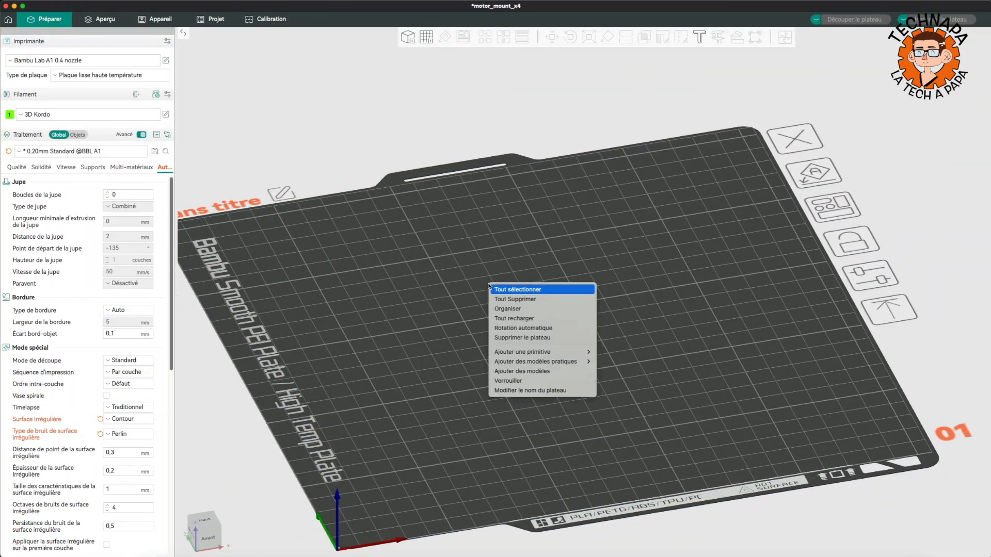
pyautogui.moveTo(534, 351)
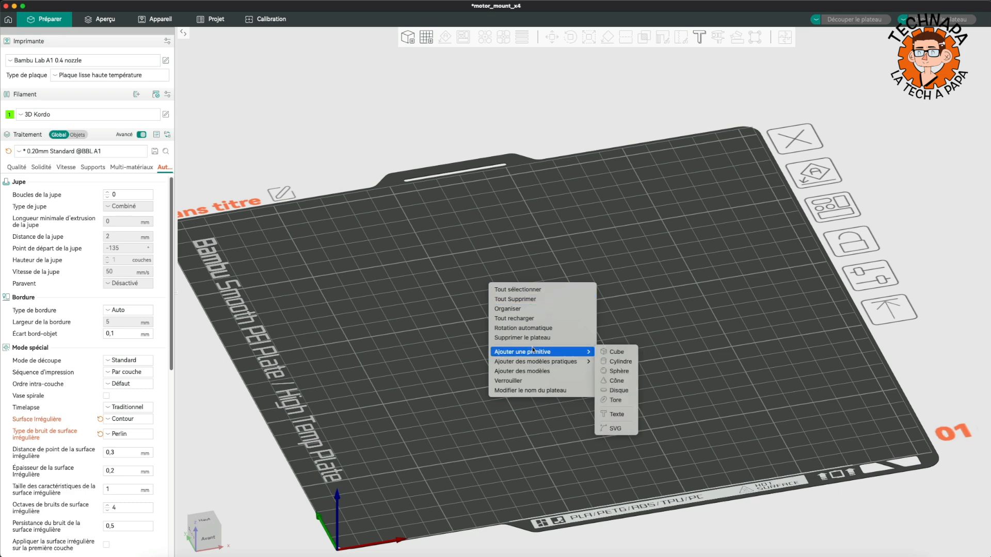
pyautogui.click(617, 352)
# Stretch the cube along X into a bar about 142 mm long
pyautogui.moveTo(662, 337); pyautogui.dragTo(569, 326)
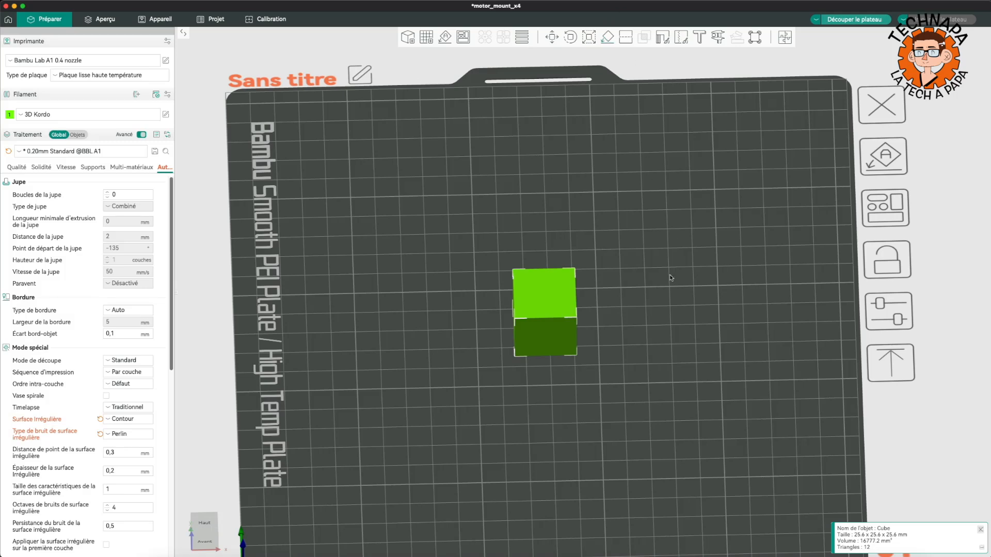
pyautogui.press('s')
pyautogui.moveTo(576, 331); pyautogui.dragTo(716, 328)
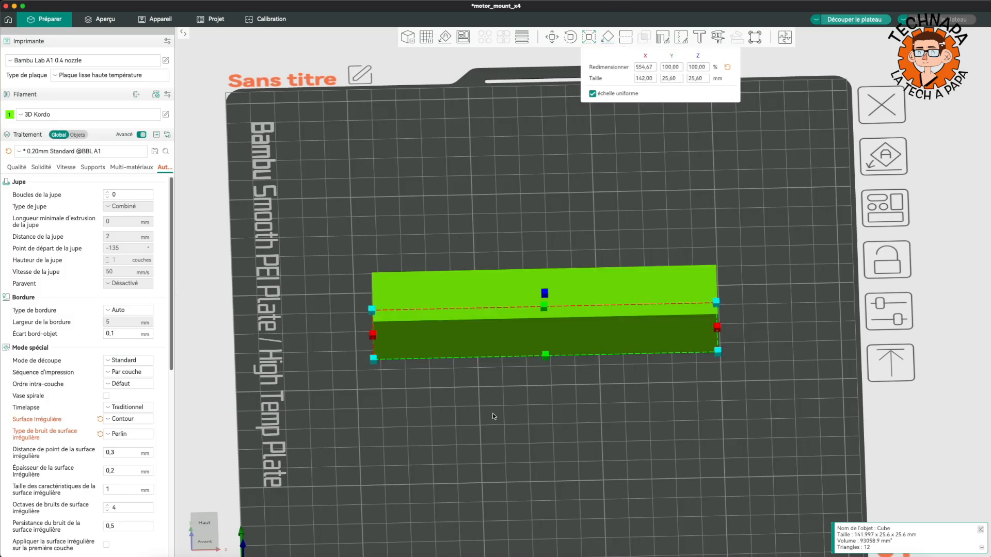
pyautogui.press('0')
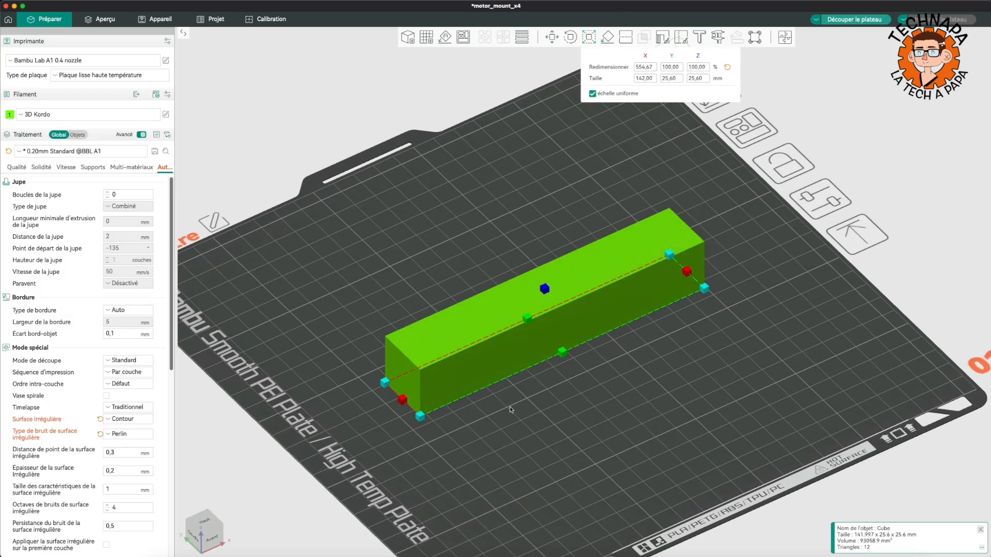
# Set the infill pattern to Treillis 2D with a 2% infill density
pyautogui.click(48, 168)
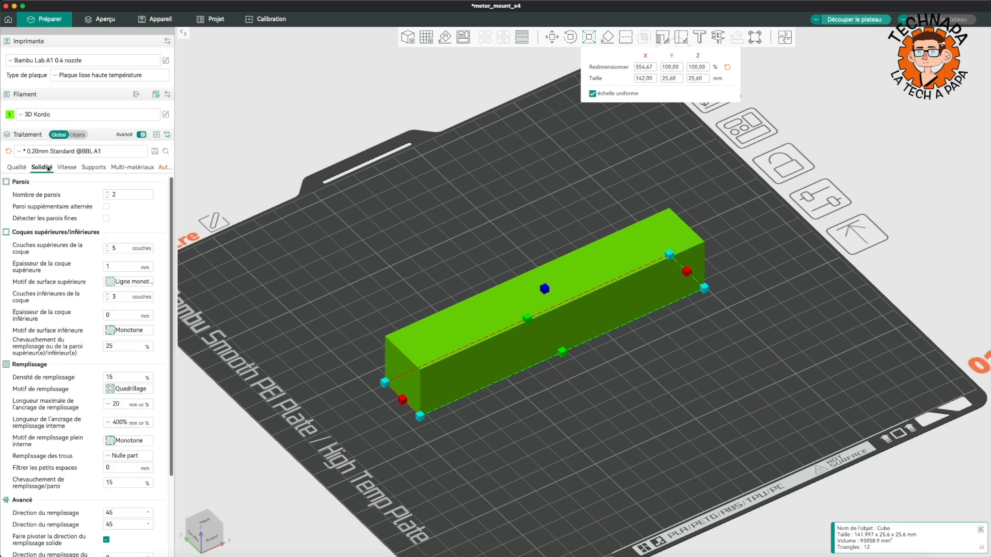
pyautogui.click(132, 390)
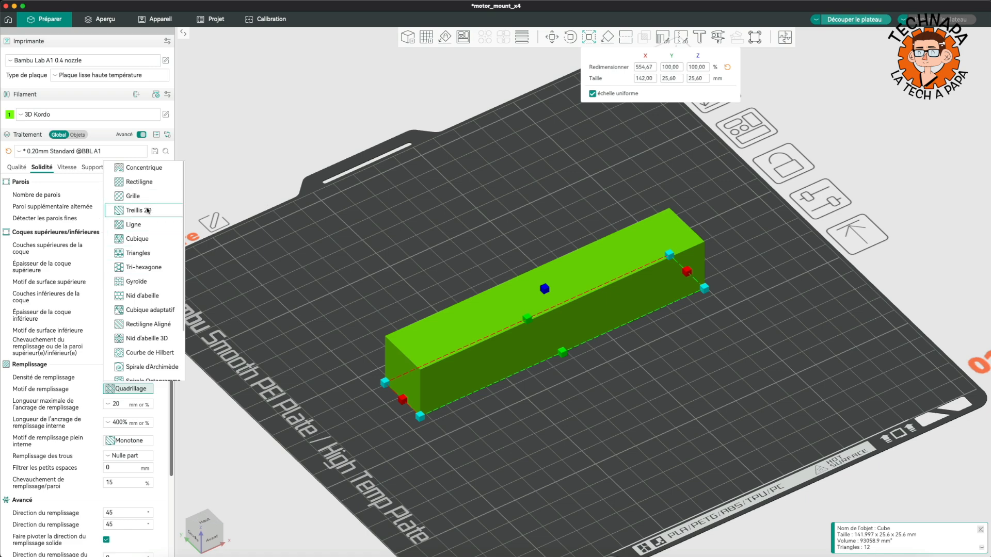
pyautogui.click(148, 210)
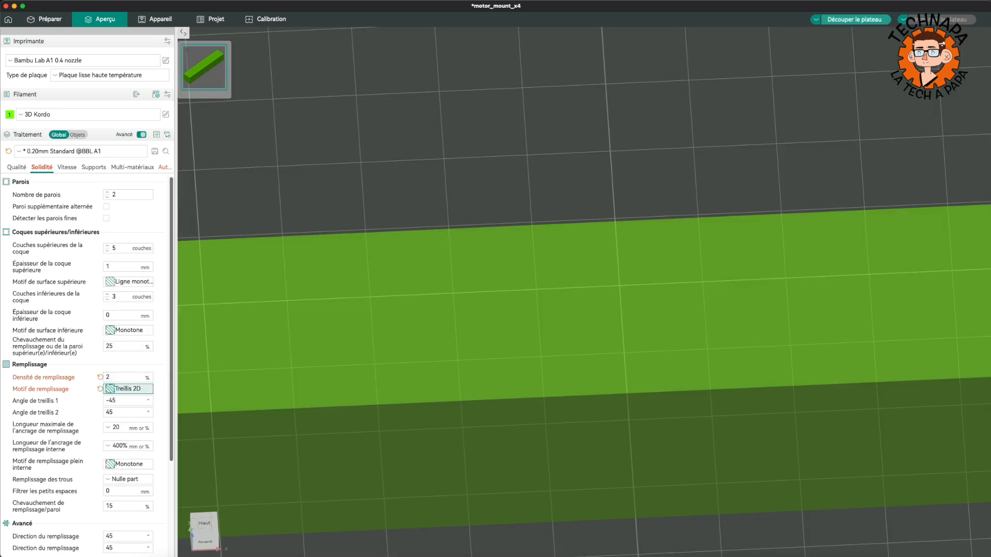
# Slice the bar and examine the 2D lattice infill in the layers up to 18.60 mm
pyautogui.click(870, 24)
pyautogui.scroll(-5, 612, 169)
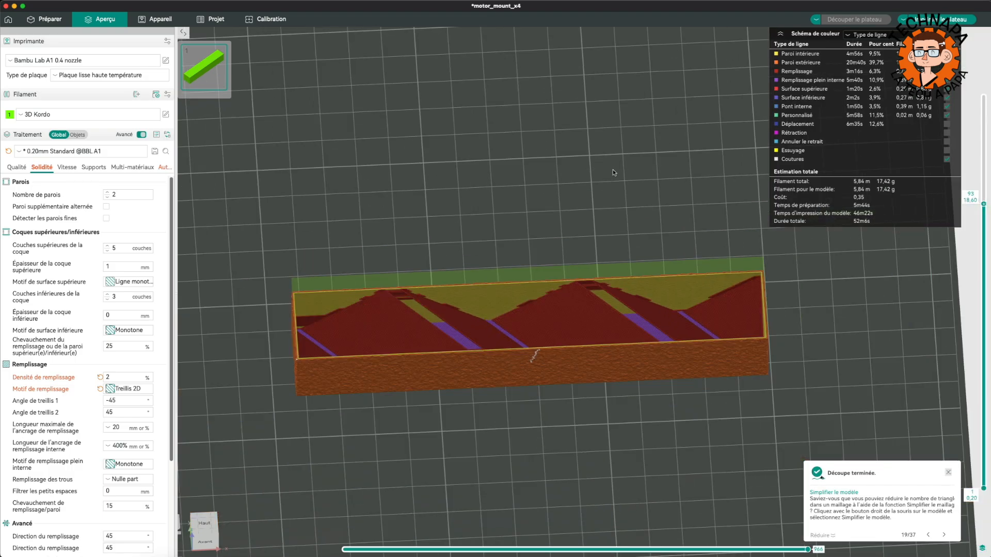
pyautogui.moveTo(506, 200); pyautogui.dragTo(516, 235)
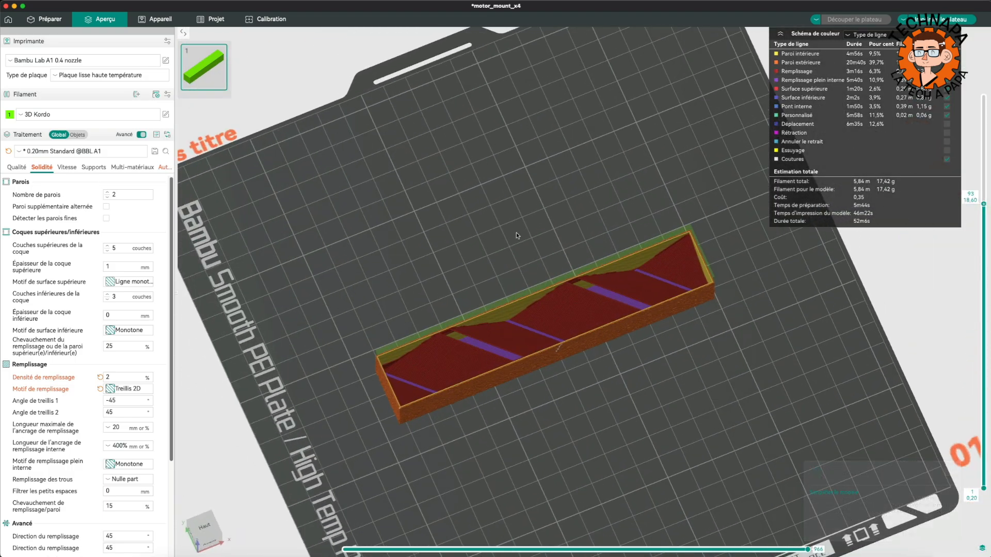
# Set Surface irrégulière back to Aucun, then re-slice the bar and inspect its infill
pyautogui.click(164, 167)
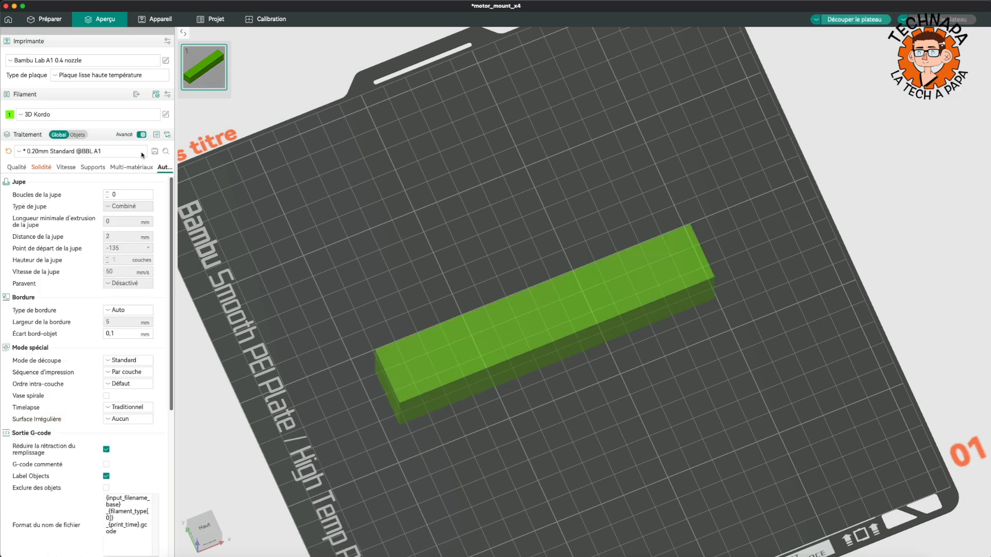
pyautogui.click(828, 20)
pyautogui.moveTo(518, 234)
pyautogui.mouseDown()
pyautogui.moveTo(537, 317)
pyautogui.moveTo(521, 236)
pyautogui.mouseUp()
pyautogui.scroll(3, 537, 317)
pyautogui.scroll(-2, 536, 317)
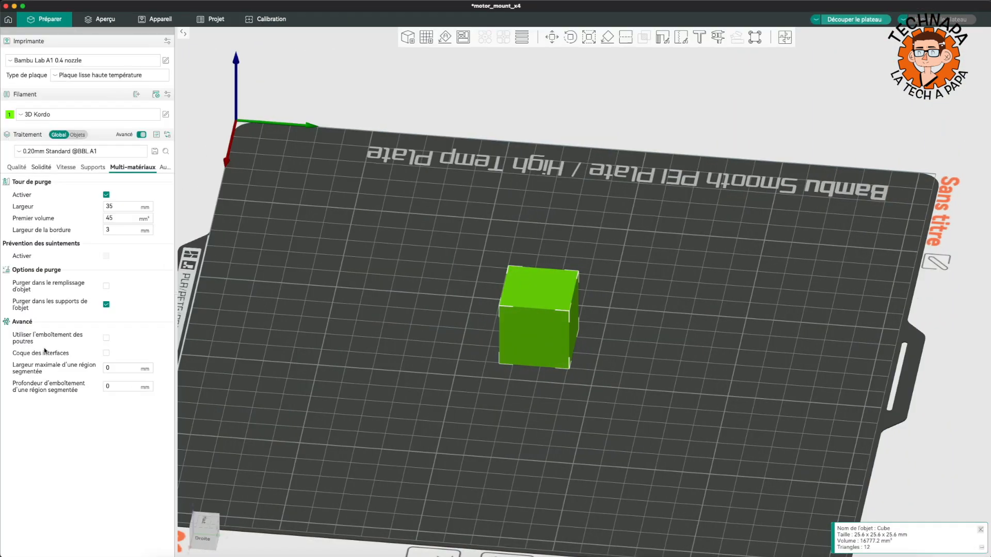
# Read the description of the Coque des interfaces option and examine the two-colour Technapa text plate from above
pyautogui.moveTo(47, 354)
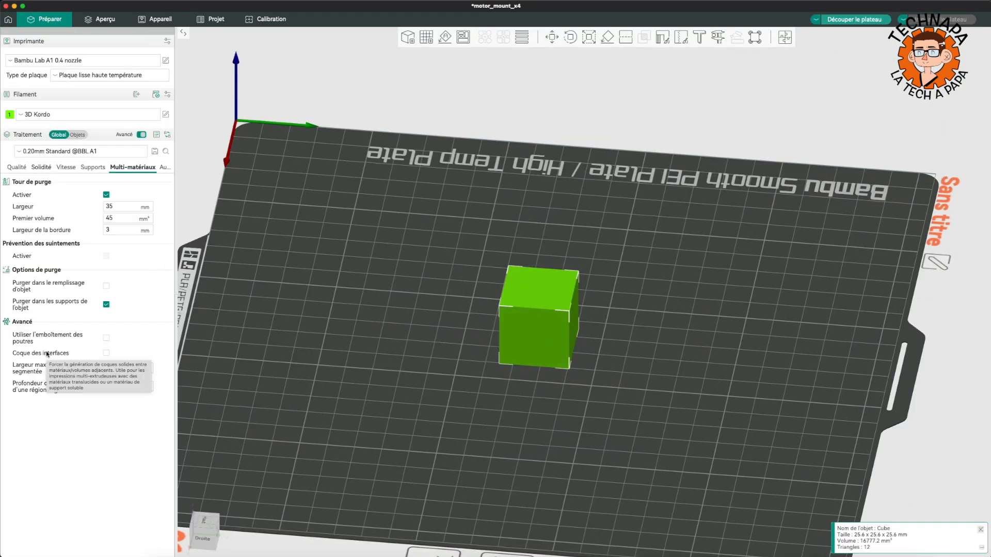
pyautogui.moveTo(426, 382); pyautogui.dragTo(434, 394)
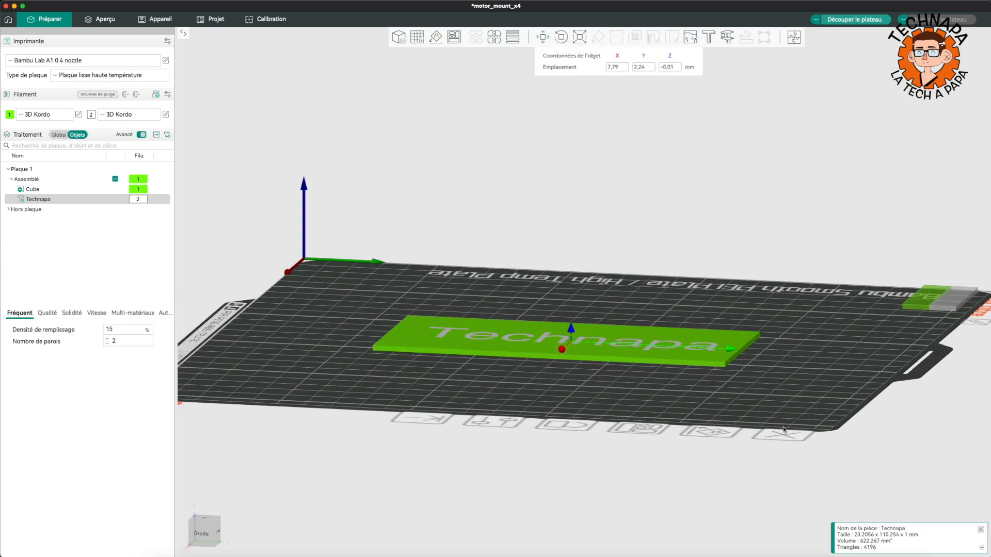
pyautogui.moveTo(783, 429); pyautogui.dragTo(793, 438)
pyautogui.moveTo(594, 419); pyautogui.dragTo(597, 427)
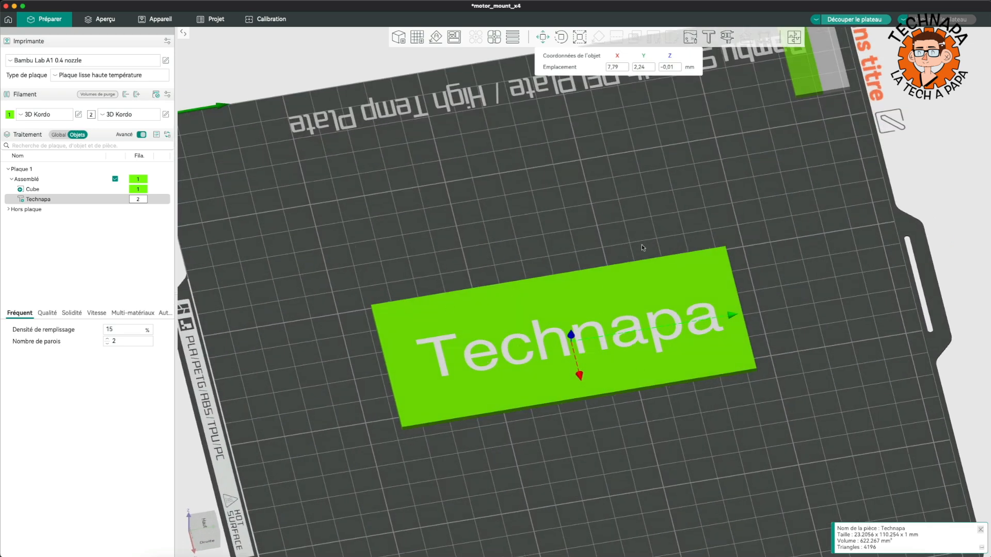
# Slice the Technapa plate without Coque des interfaces and inspect the lettering layers down to 1.00 mm and at 1.20 mm
pyautogui.moveTo(742, 165); pyautogui.dragTo(741, 160)
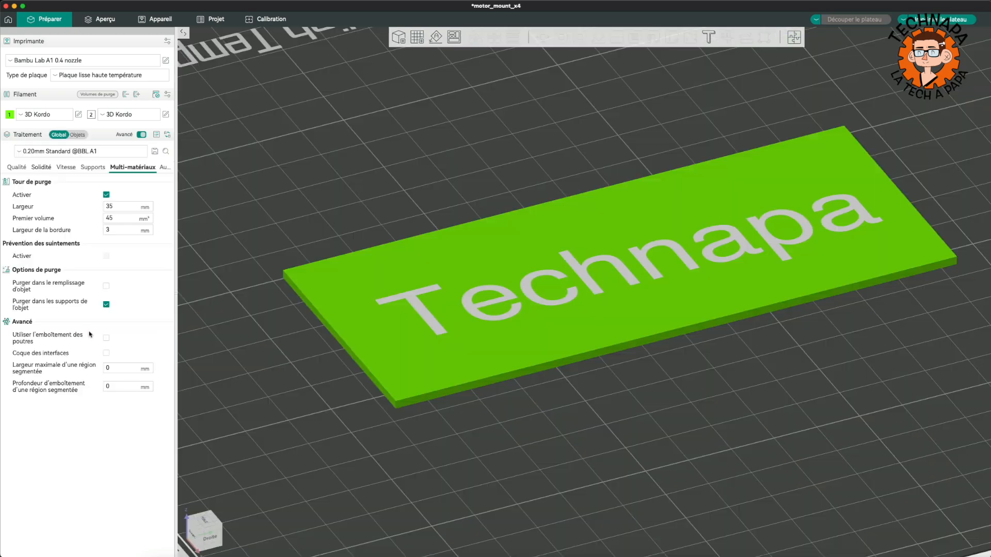
pyautogui.click(883, 19)
pyautogui.scroll(5, 668, 420)
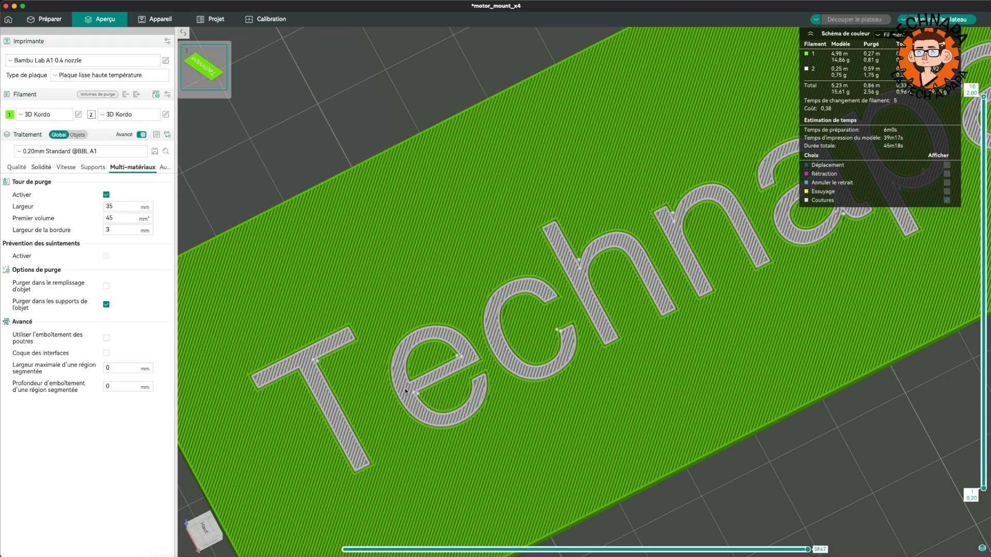
pyautogui.scroll(-2, 394, 359)
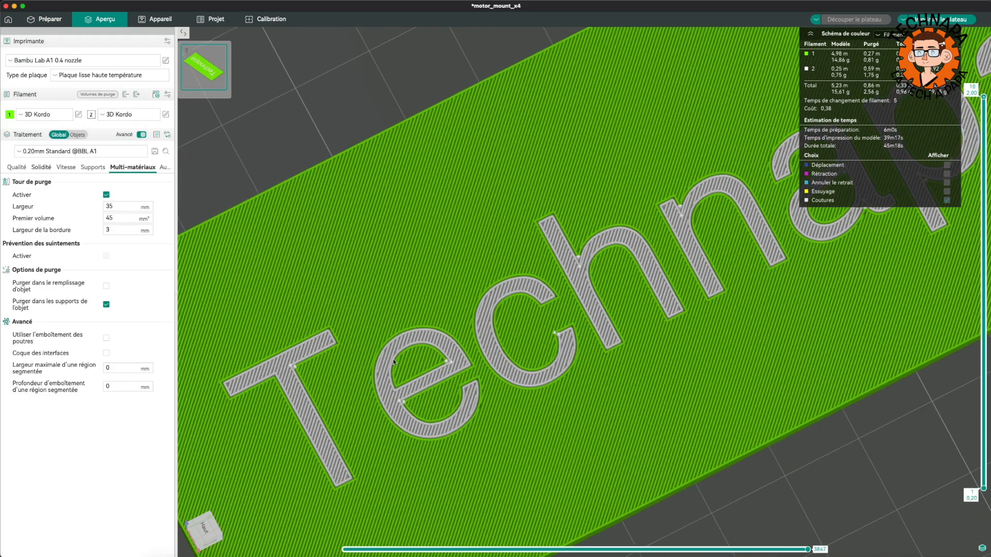
pyautogui.moveTo(983, 97); pyautogui.dragTo(983, 224)
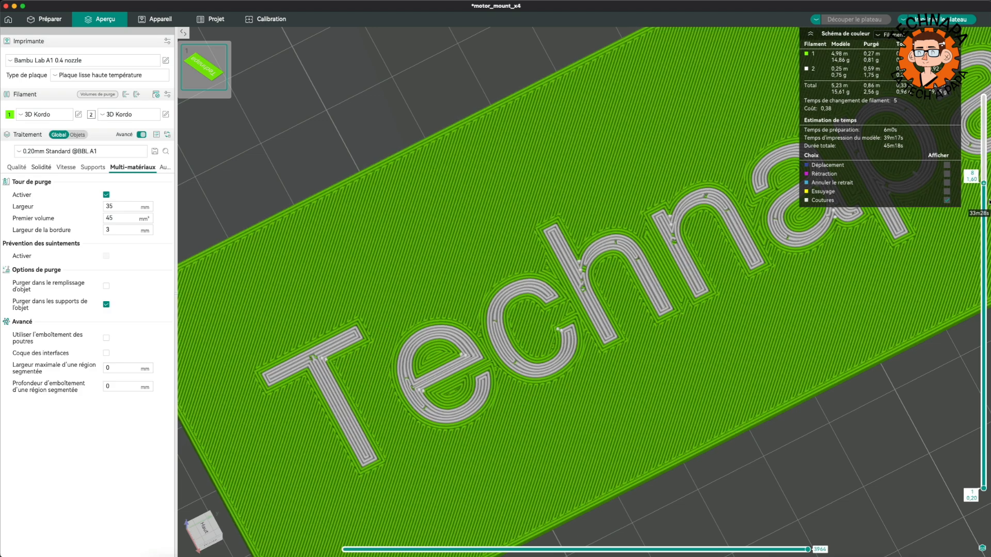
pyautogui.scroll(2, 583, 292)
pyautogui.moveTo(584, 291); pyautogui.dragTo(877, 263)
pyautogui.moveTo(984, 224); pyautogui.dragTo(979, 304)
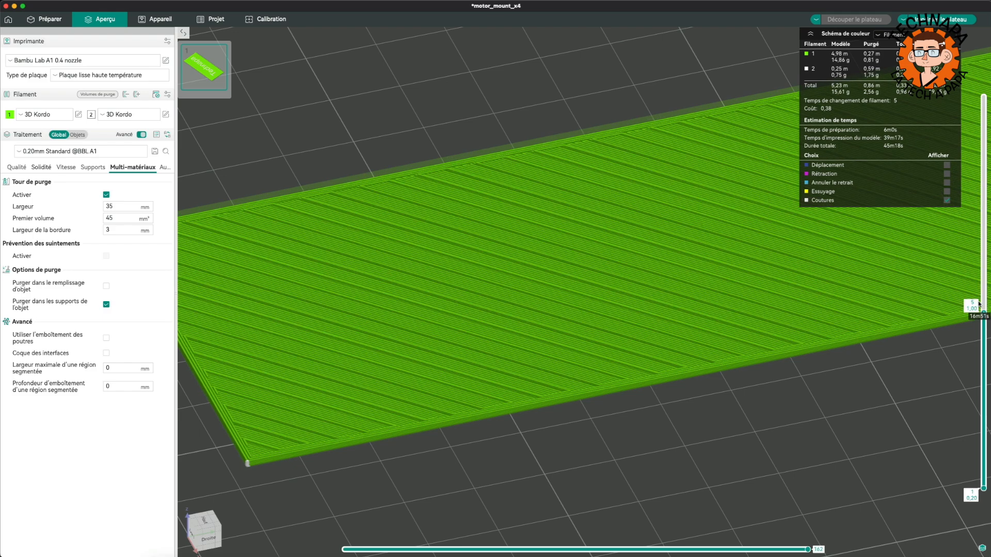
pyautogui.moveTo(979, 305); pyautogui.dragTo(975, 271)
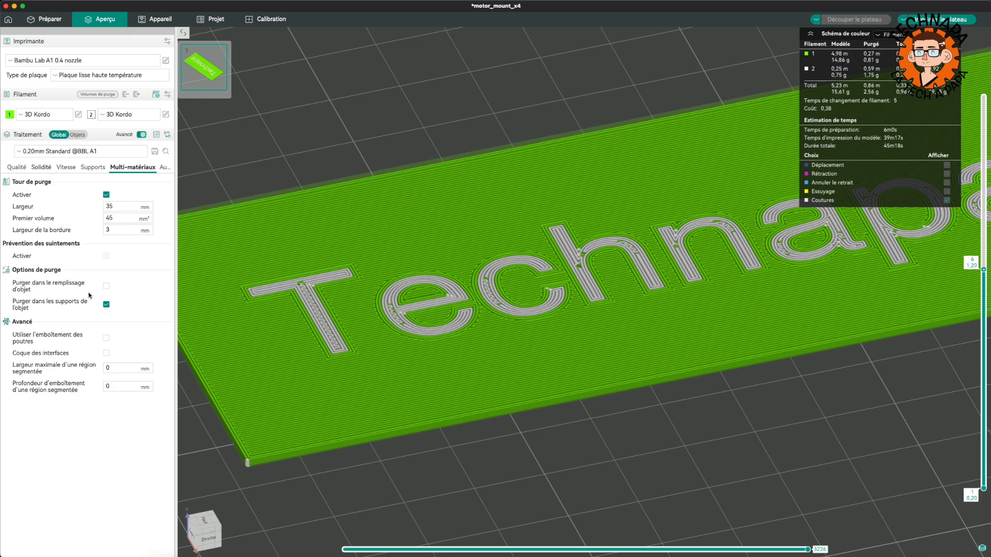
# Enable Coque des interfaces, re-slice the plate and inspect the 1.00 mm layer beneath the Technapa letters
pyautogui.click(107, 353)
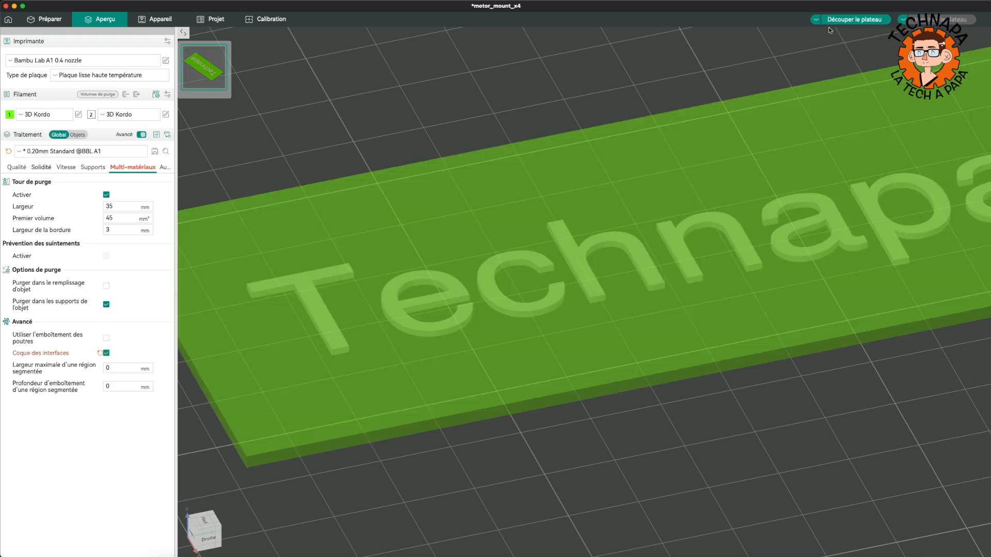
pyautogui.click(853, 20)
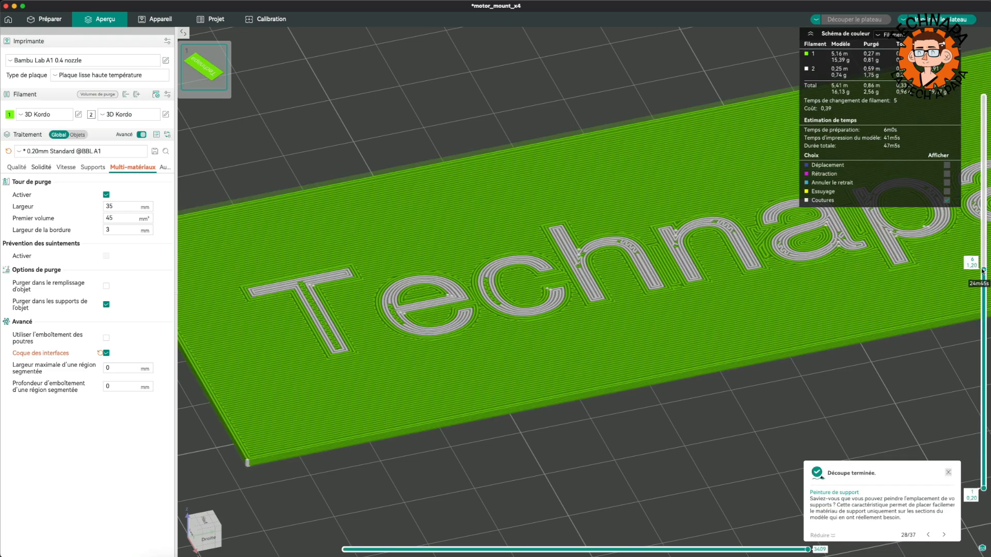
pyautogui.scroll(-1, 985, 283)
pyautogui.scroll(1, 986, 283)
pyautogui.scroll(-1, 985, 292)
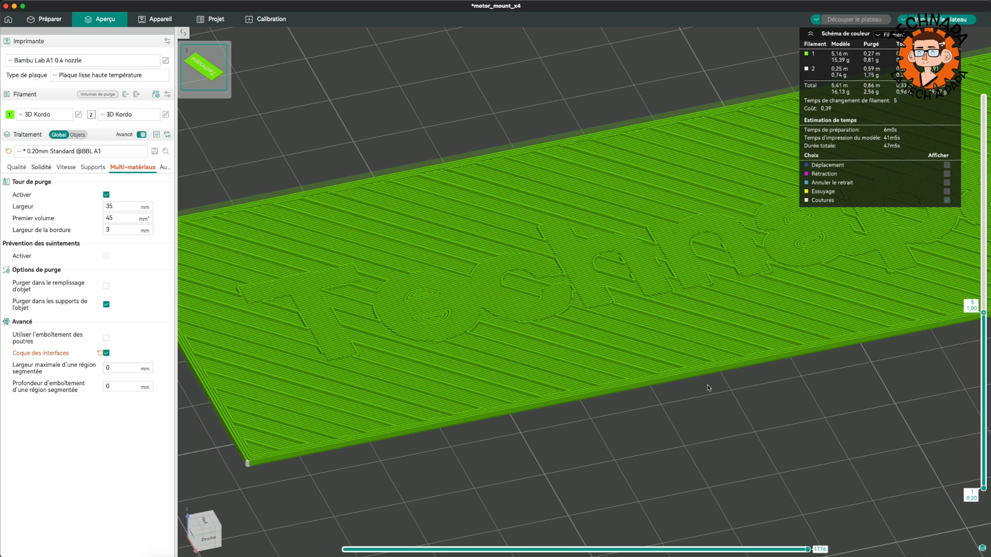
pyautogui.scroll(-5, 645, 423)
pyautogui.moveTo(716, 393); pyautogui.dragTo(663, 406)
pyautogui.scroll(-5, 663, 405)
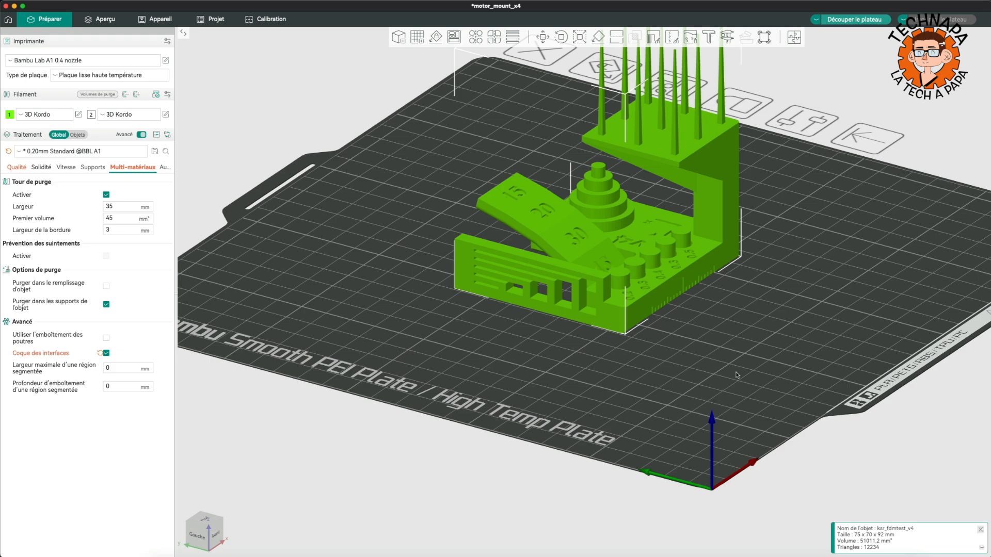
# View the bridges of the ksr_fdmtest_v4 model from low down and reset the modified settings of the 0.20mm Standard process profile
pyautogui.moveTo(614, 382); pyautogui.dragTo(636, 319)
pyautogui.scroll(5, 629, 322)
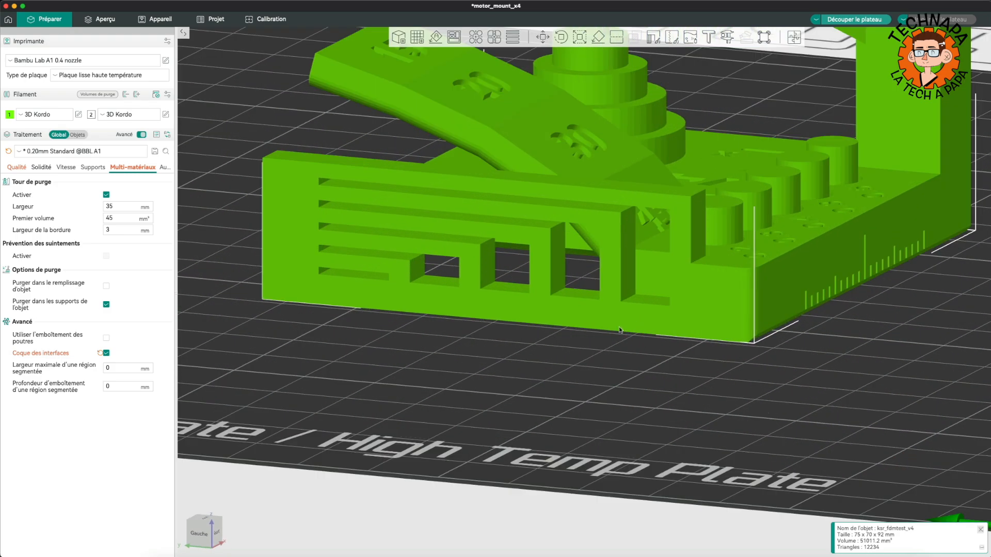
pyautogui.moveTo(509, 363); pyautogui.dragTo(465, 301)
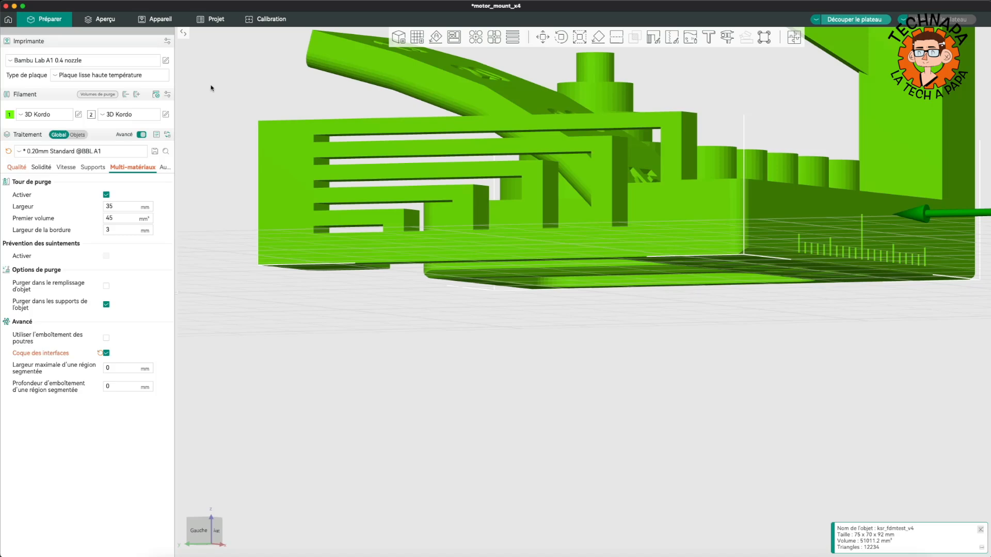
pyautogui.click(9, 151)
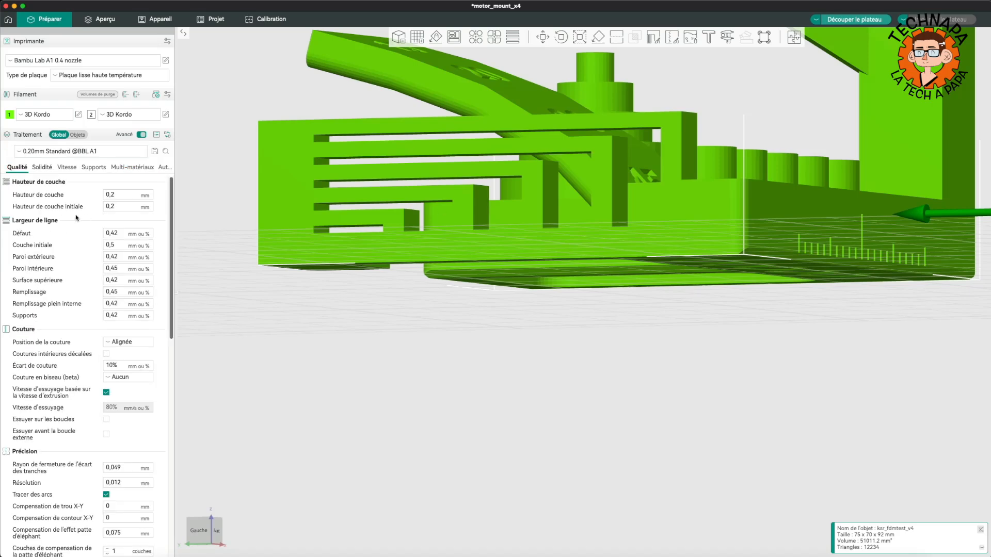
# Review the Ponts quality settings, including internal bridge flow ratio, bridge densities and the choices for Couches de pont supplémentaires
pyautogui.scroll(-15, 76, 222)
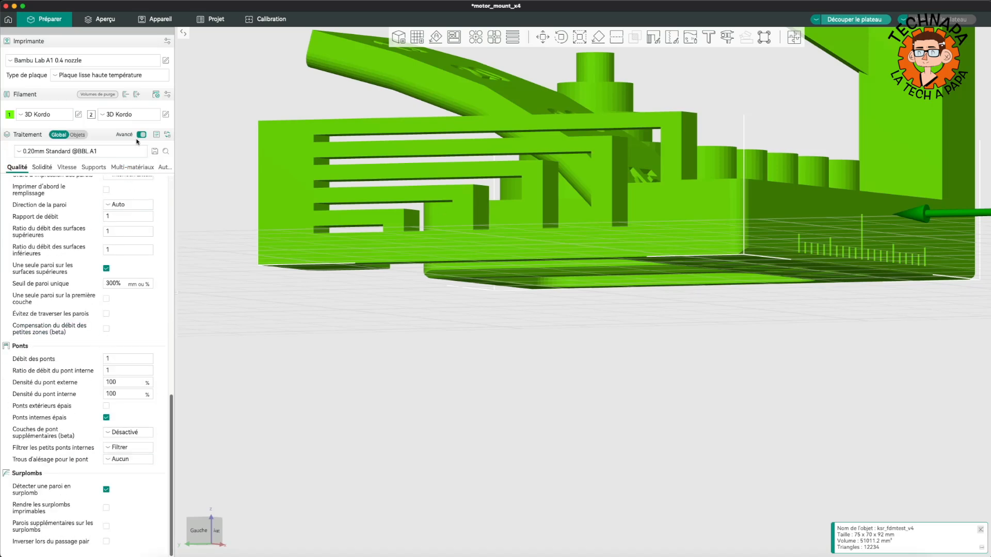
pyautogui.click(124, 373)
pyautogui.moveTo(120, 376)
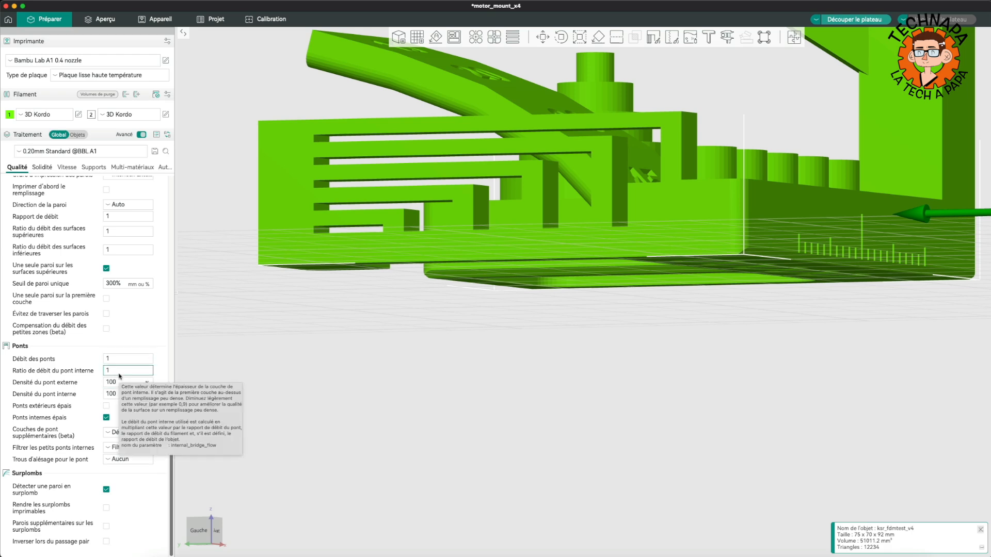
pyautogui.click(133, 392)
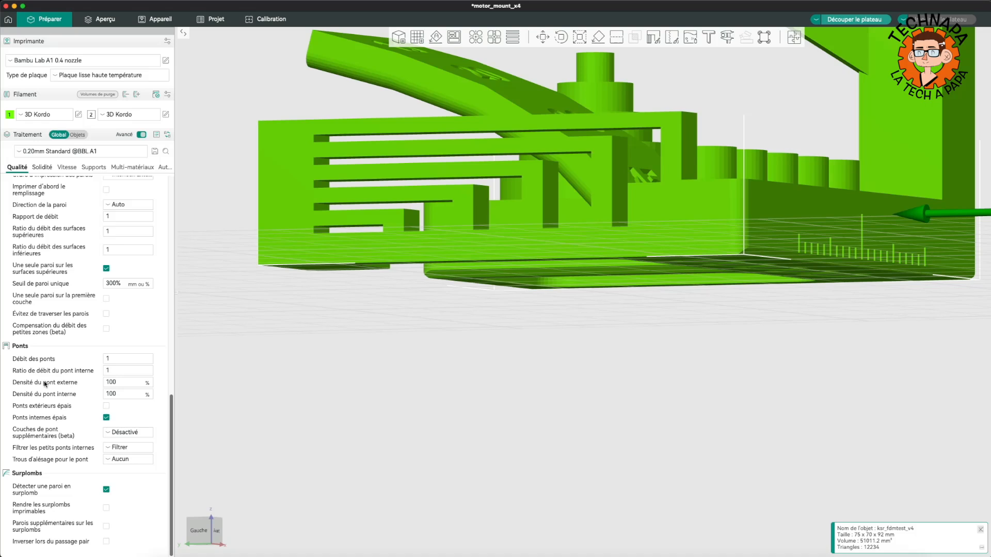
pyautogui.click(120, 433)
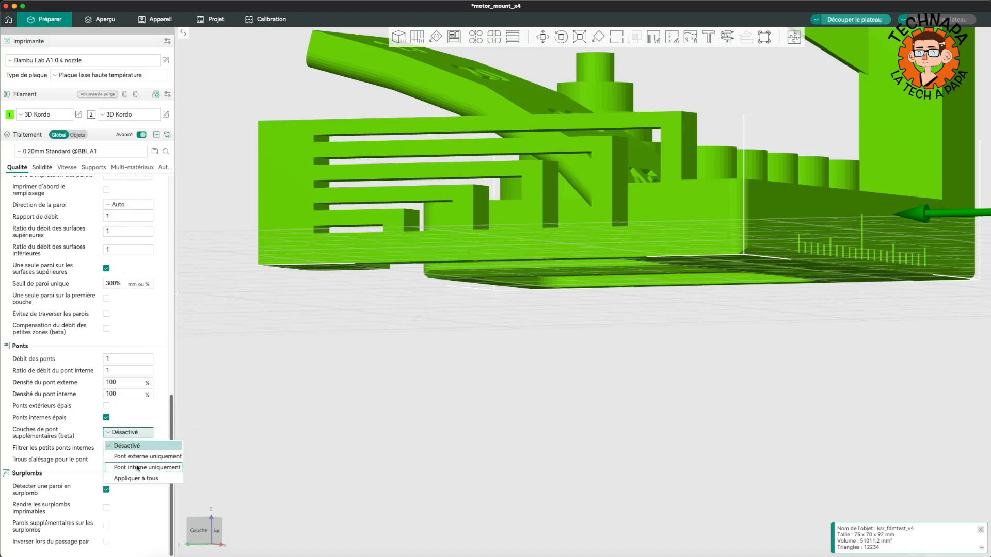
pyautogui.click(295, 422)
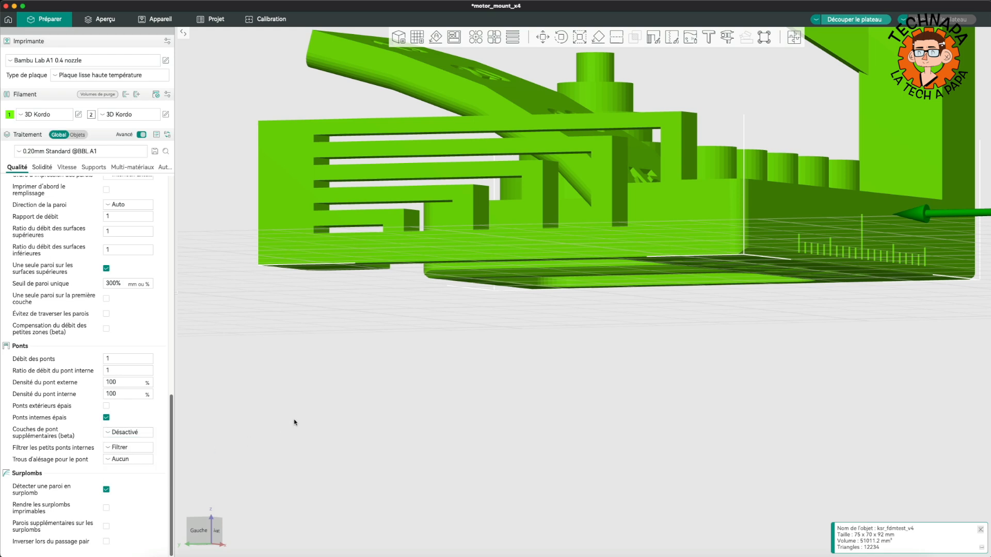
pyautogui.click(256, 392)
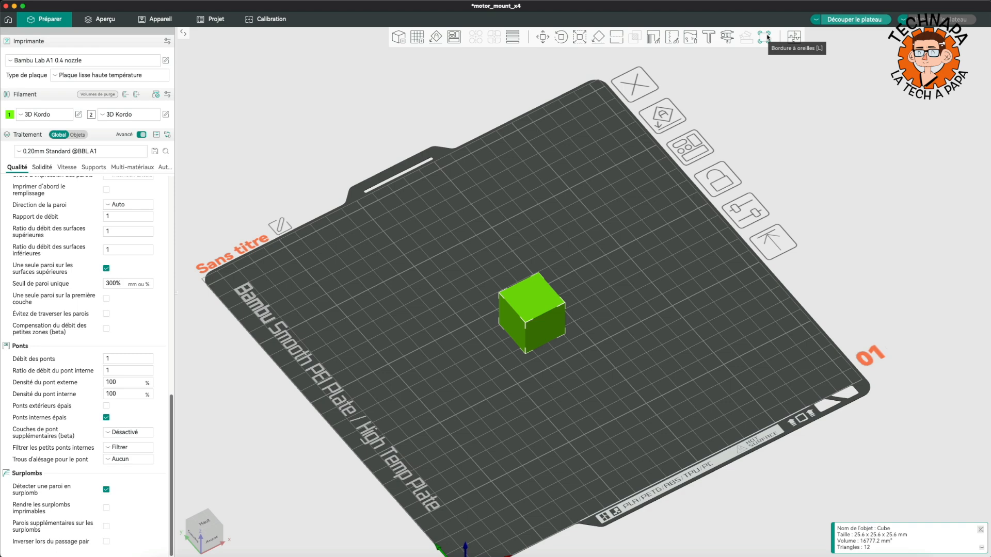
# Start the Bordure à oreilles tool on the cube and generate the brim ear points automatically
pyautogui.press('0')
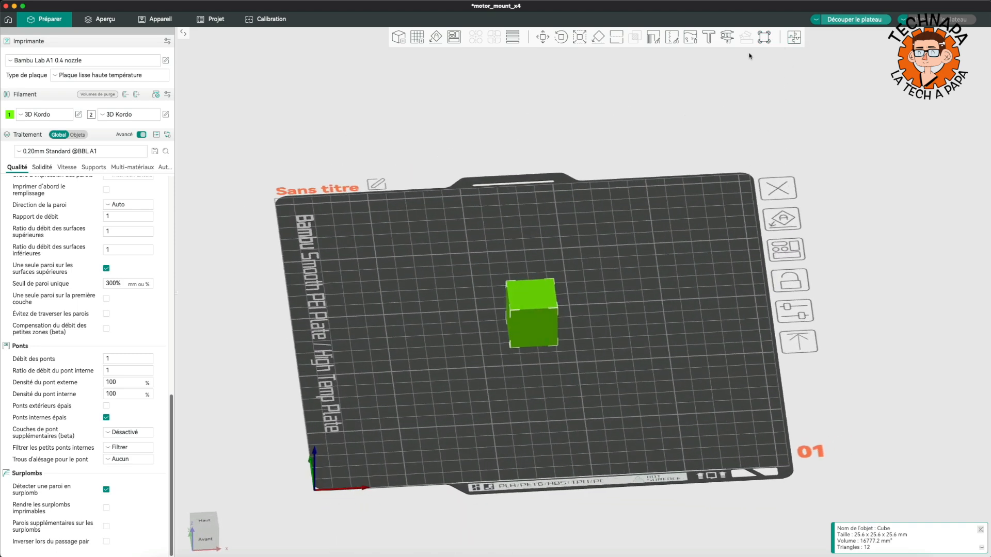
pyautogui.click(764, 36)
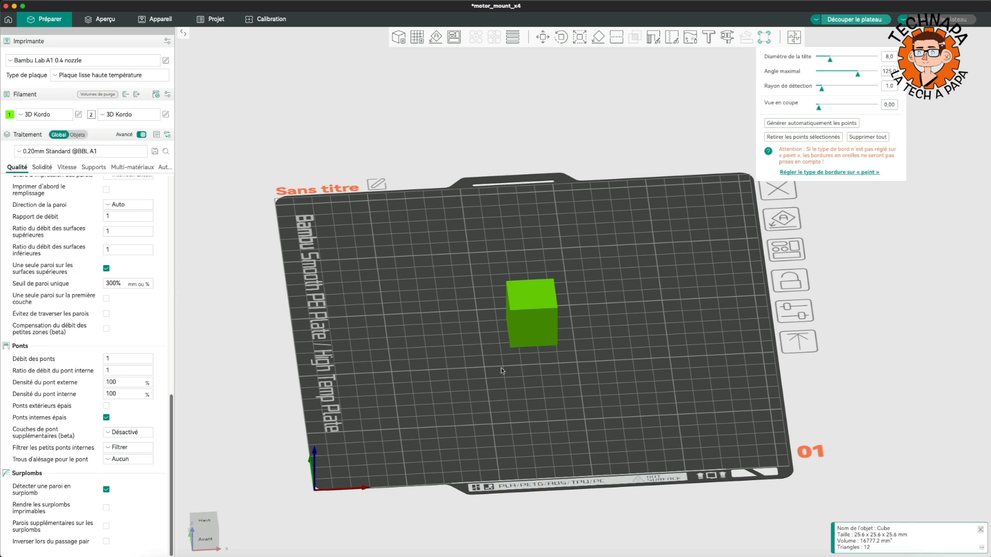
pyautogui.moveTo(596, 297); pyautogui.dragTo(584, 394)
pyautogui.scroll(5, 542, 349)
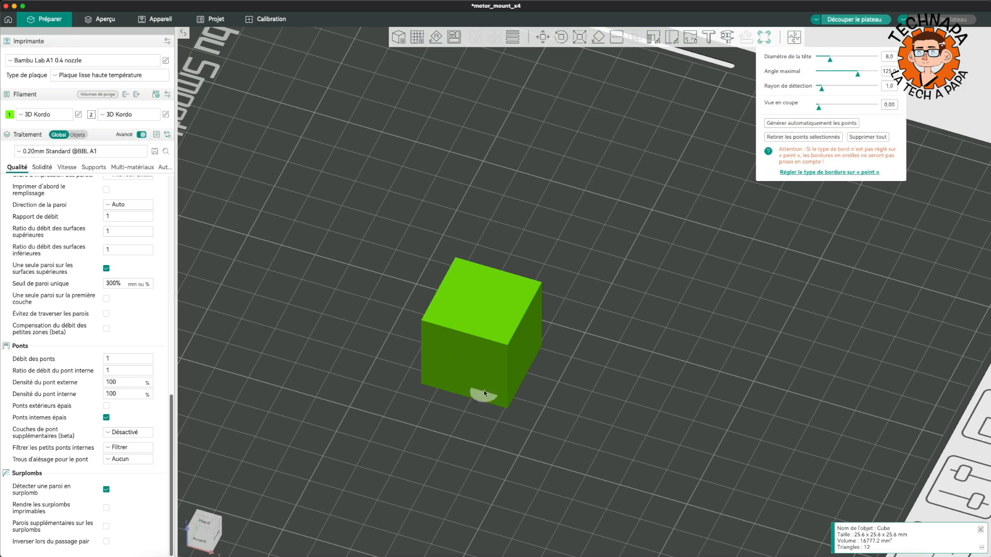
pyautogui.click(815, 124)
pyautogui.press('1')
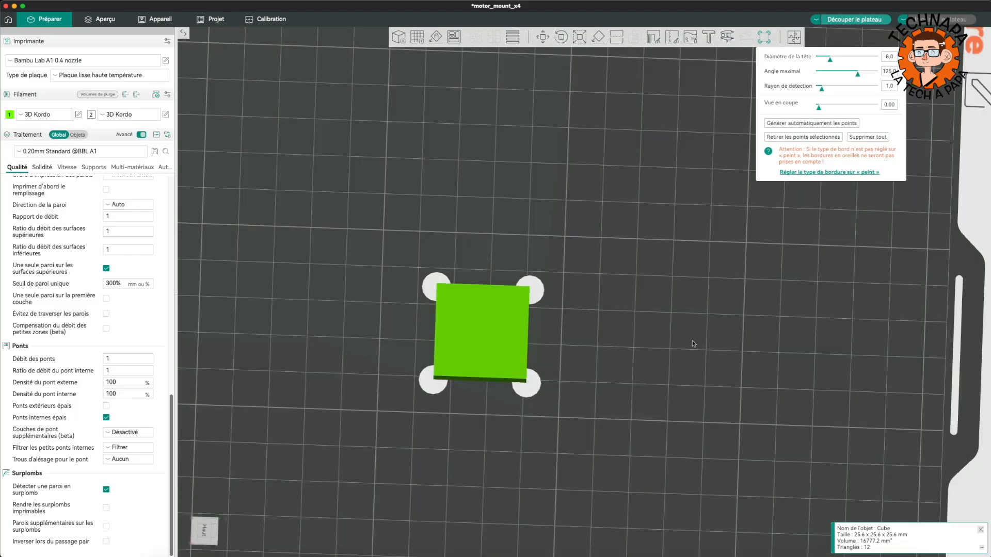
pyautogui.press('0')
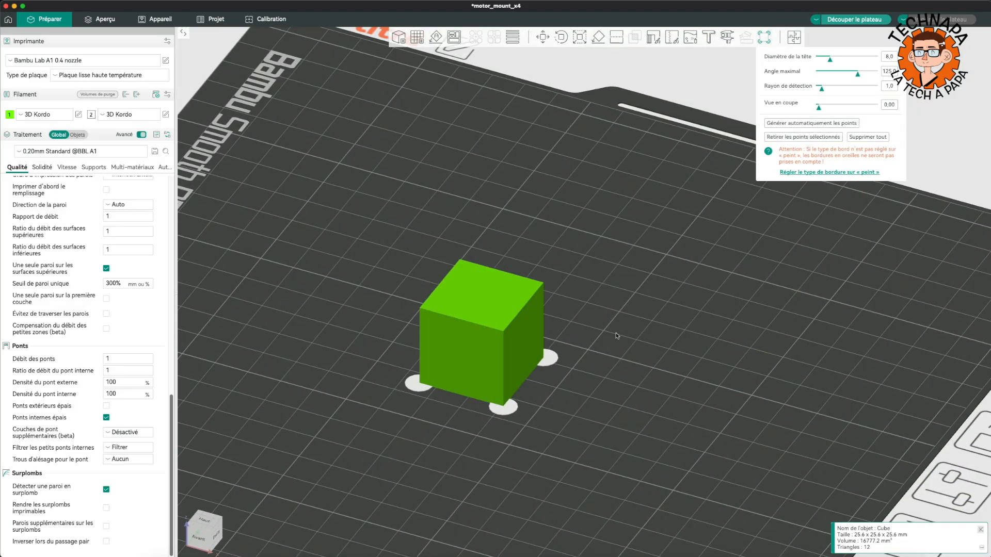
# Remove the brim ear at the cube's front corner, and delete all the remaining ears
pyautogui.click(503, 407)
pyautogui.click(816, 139)
pyautogui.moveTo(807, 181); pyautogui.dragTo(780, 314)
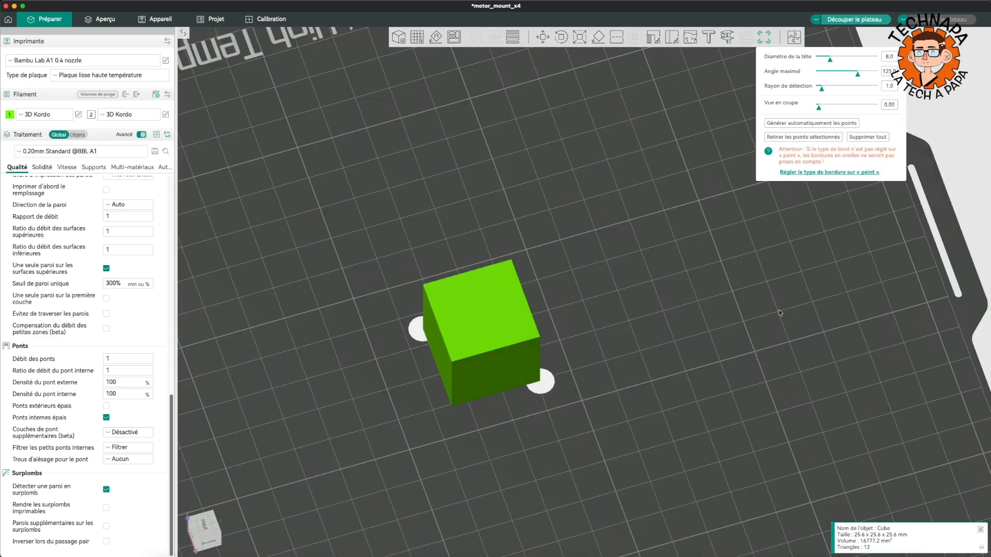
pyautogui.click(875, 138)
pyautogui.moveTo(854, 213); pyautogui.dragTo(816, 371)
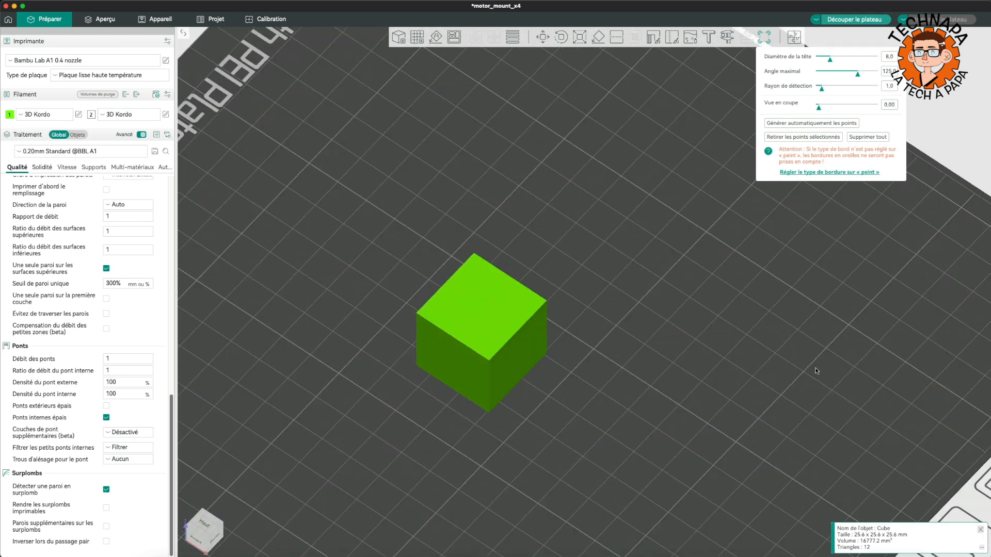
# Place a brim ear manually at the cube's front bottom corner and adjust its position
pyautogui.click(487, 413)
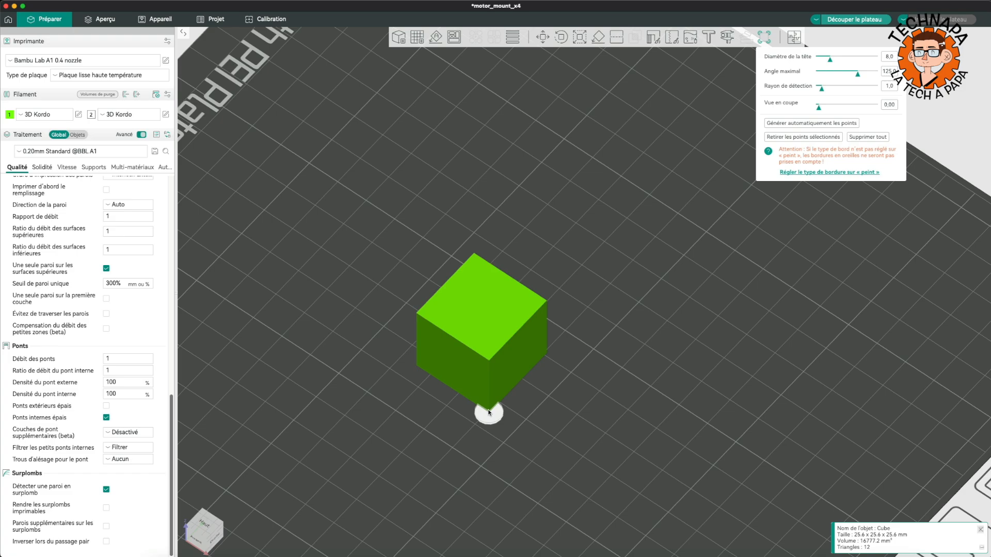
pyautogui.moveTo(489, 412)
pyautogui.mouseDown()
pyautogui.moveTo(467, 410)
pyautogui.moveTo(483, 409)
pyautogui.mouseUp()
pyautogui.click(505, 411)
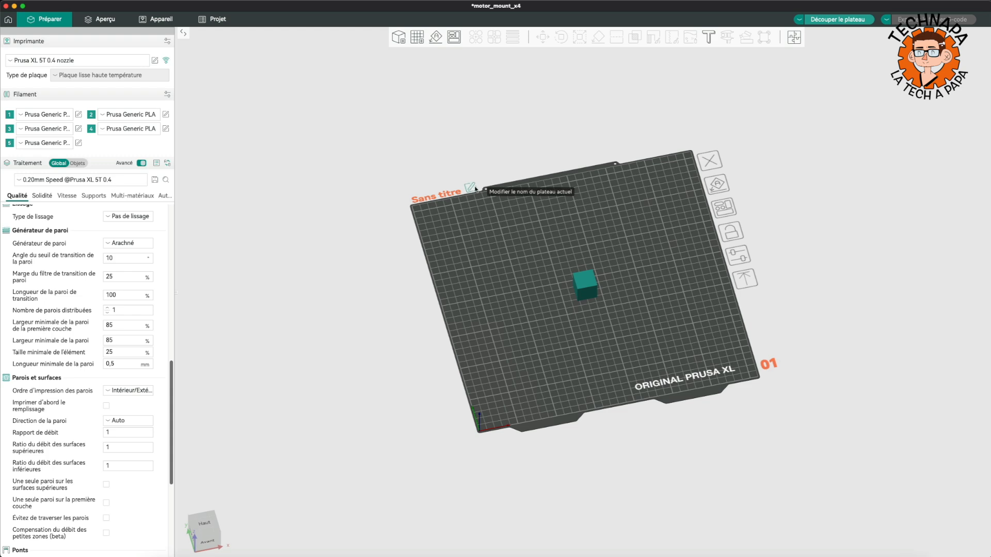
# Show the plate-name edit control on the Prusa XL plate and switch the printer to Bambu Lab A1 0.4 nozzle
pyautogui.scroll(3, 459, 160)
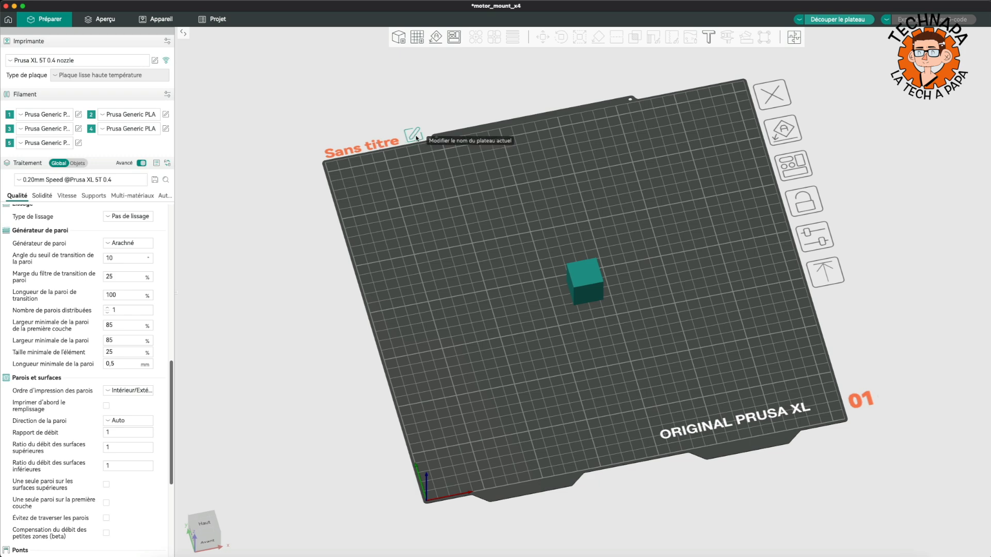
pyautogui.scroll(-2, 351, 147)
pyautogui.click(52, 60)
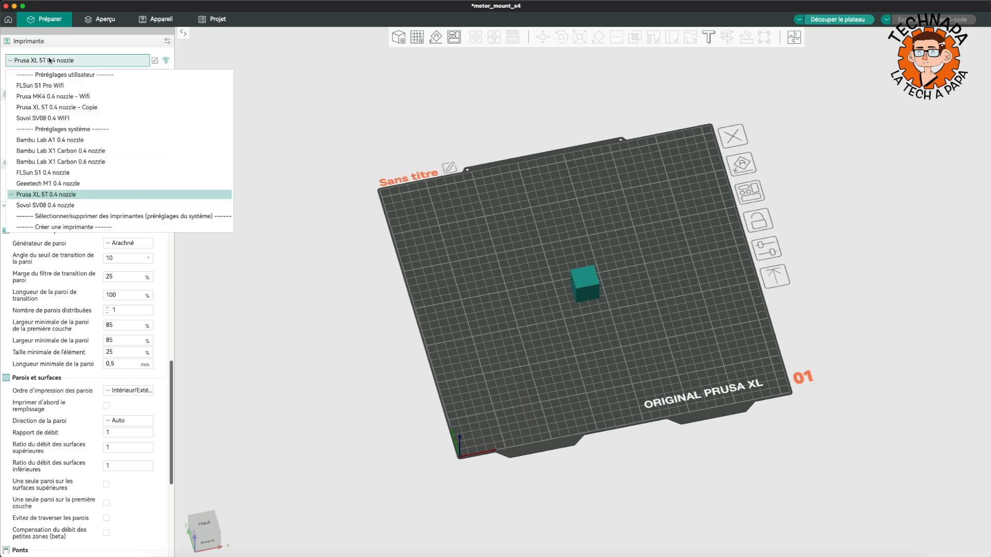
pyautogui.click(49, 140)
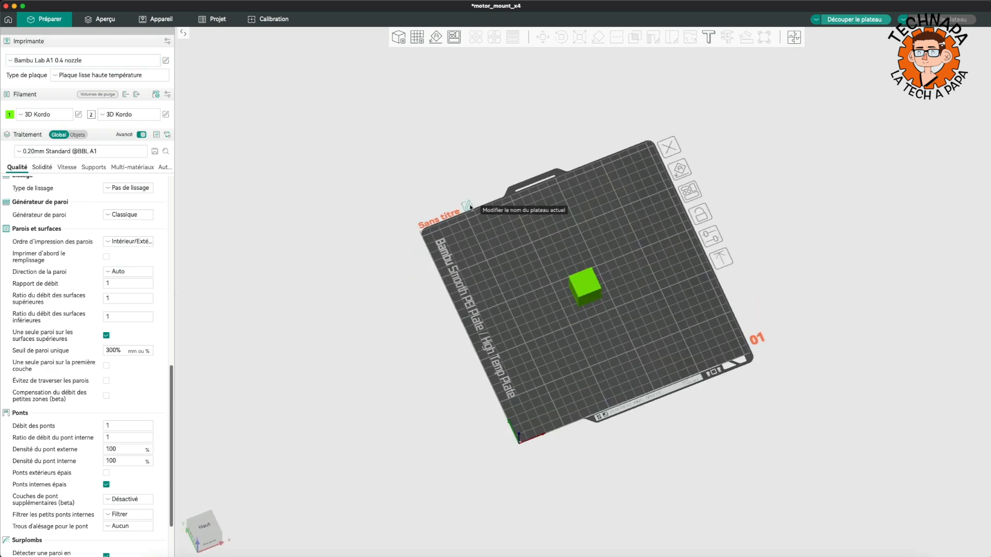
# Switch the printer to the user preset Prusa XL 5T 0.4 nozzle – Copie and view its plate
pyautogui.click(50, 62)
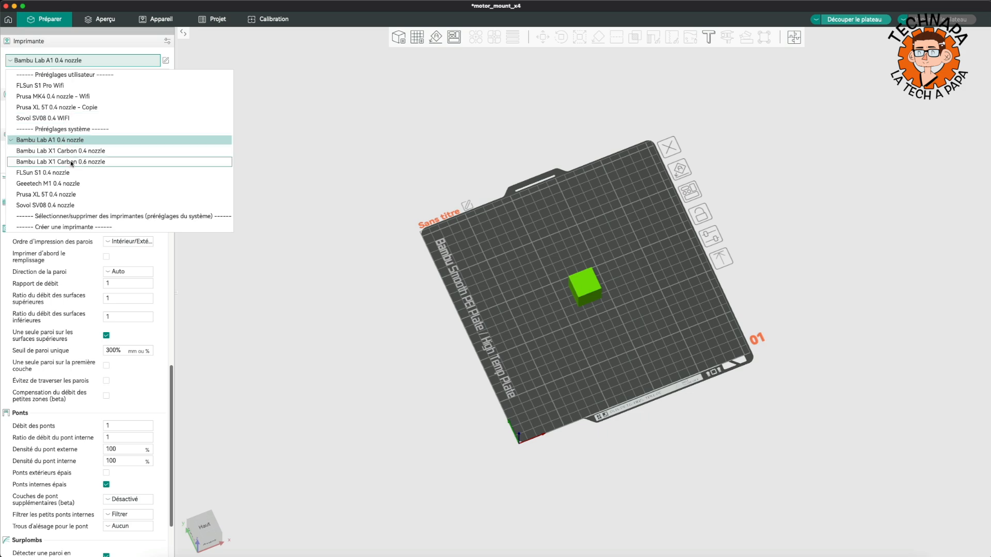
pyautogui.click(48, 108)
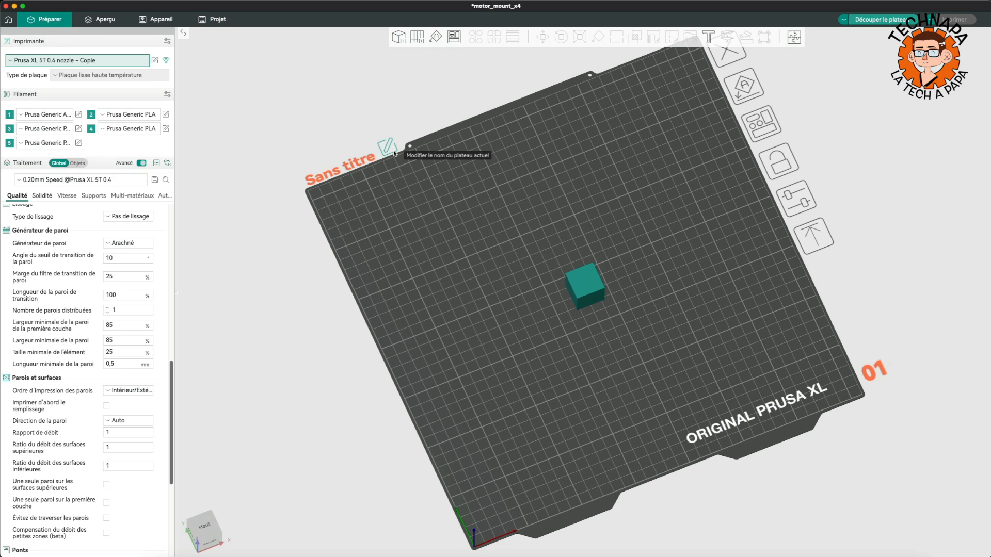
pyautogui.scroll(-3, 405, 191)
pyautogui.scroll(1, 405, 191)
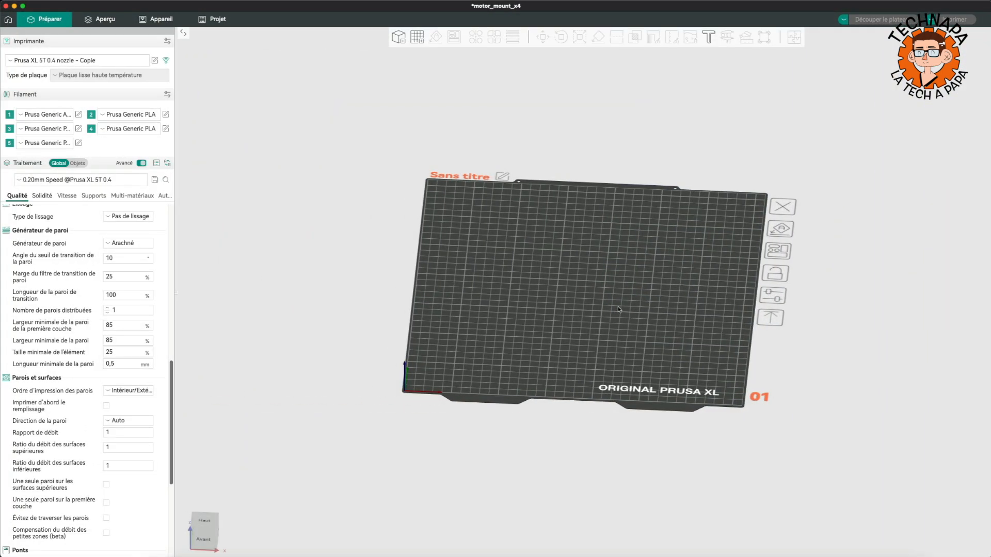
# Add a cylinder primitive to the Prusa XL plate and stretch its height to about 194 mm
pyautogui.rightClick(577, 262)
pyautogui.moveTo(619, 330)
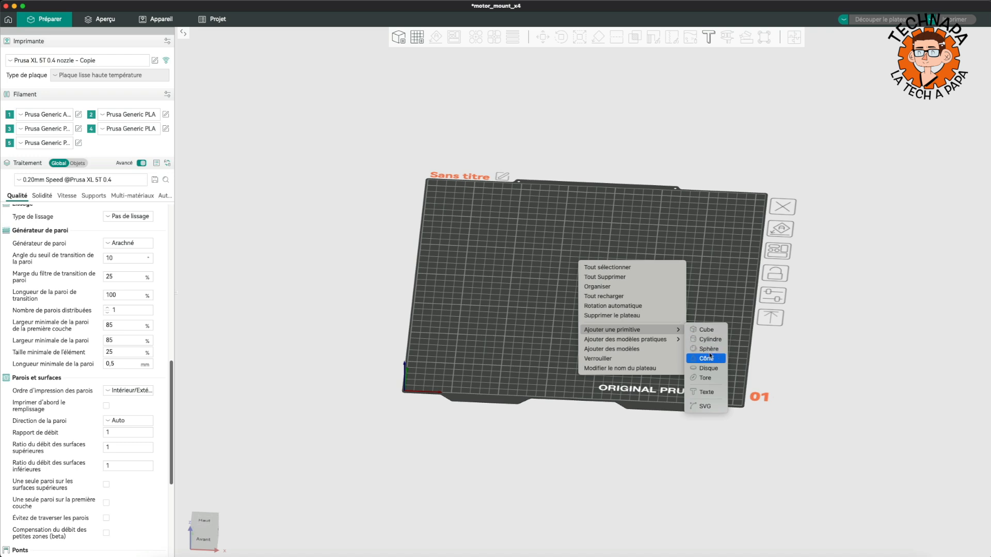
pyautogui.click(709, 339)
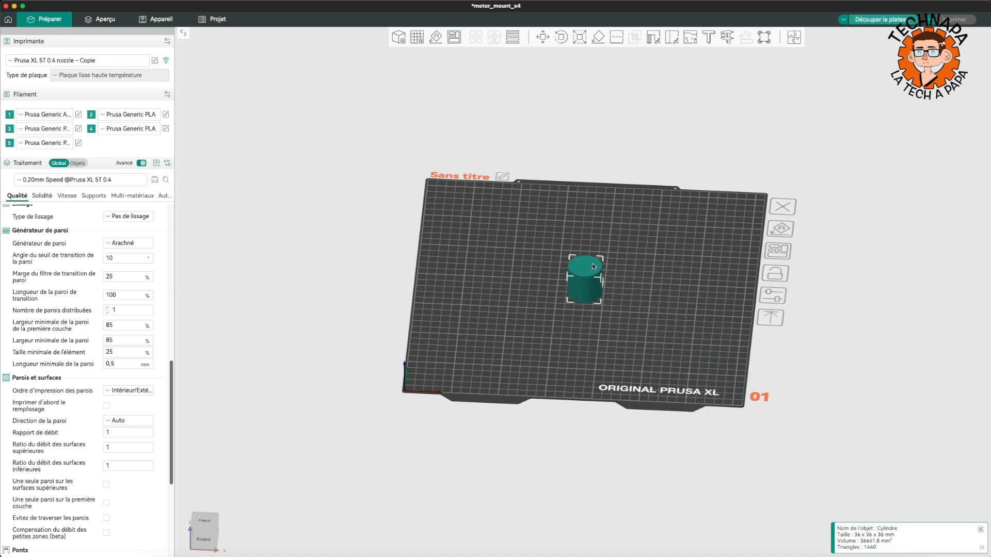
pyautogui.press('s')
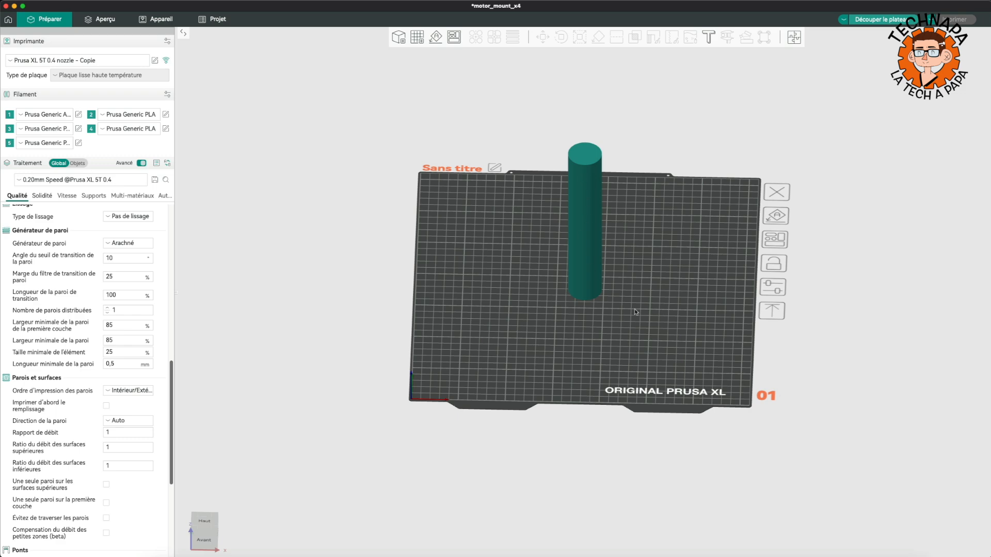
pyautogui.moveTo(636, 311); pyautogui.dragTo(618, 244)
pyautogui.moveTo(645, 274); pyautogui.dragTo(570, 194)
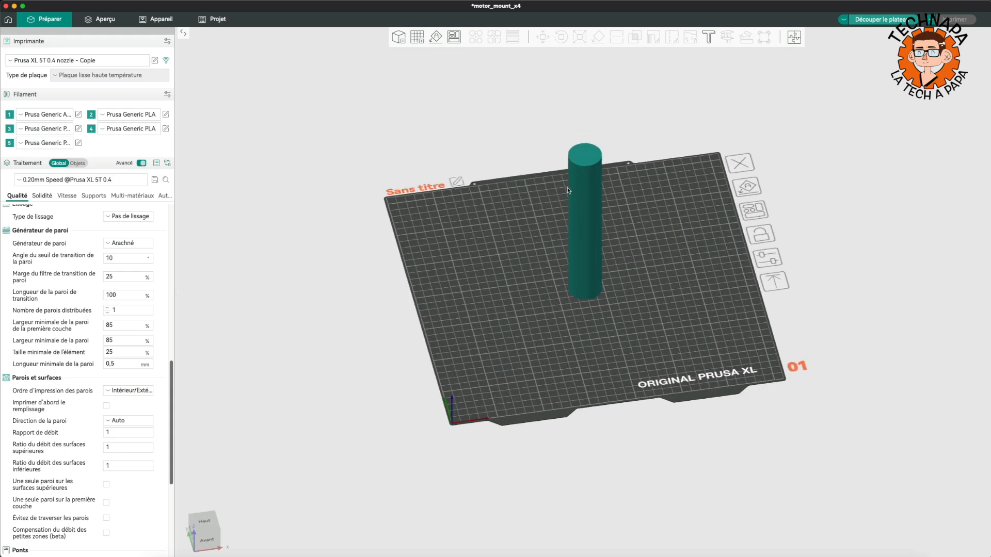
pyautogui.click(583, 172)
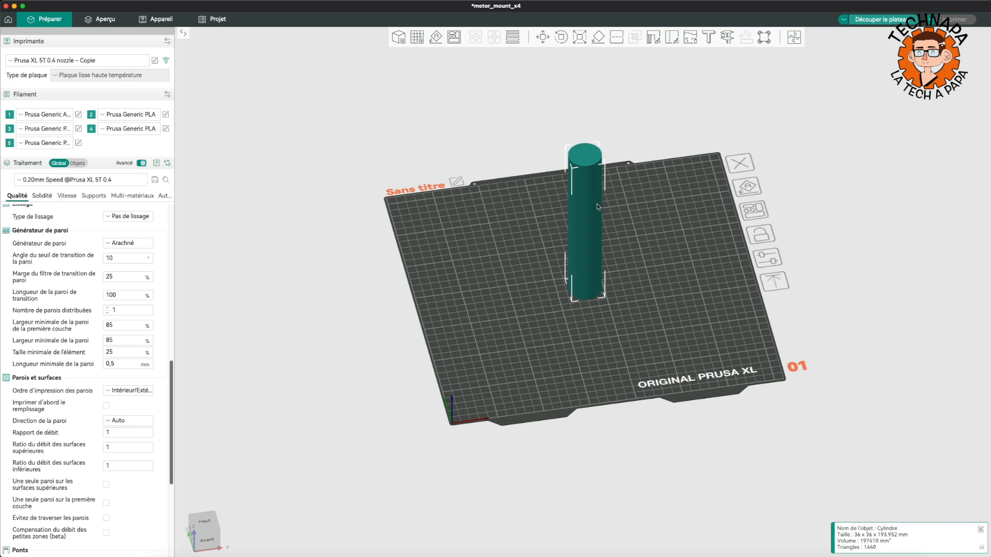
# Paint small support enforcer spots on the upper side surface of the tall cylinder, on opposite sides
pyautogui.moveTo(644, 280)
pyautogui.mouseDown()
pyautogui.moveTo(618, 267)
pyautogui.moveTo(643, 269)
pyautogui.mouseUp()
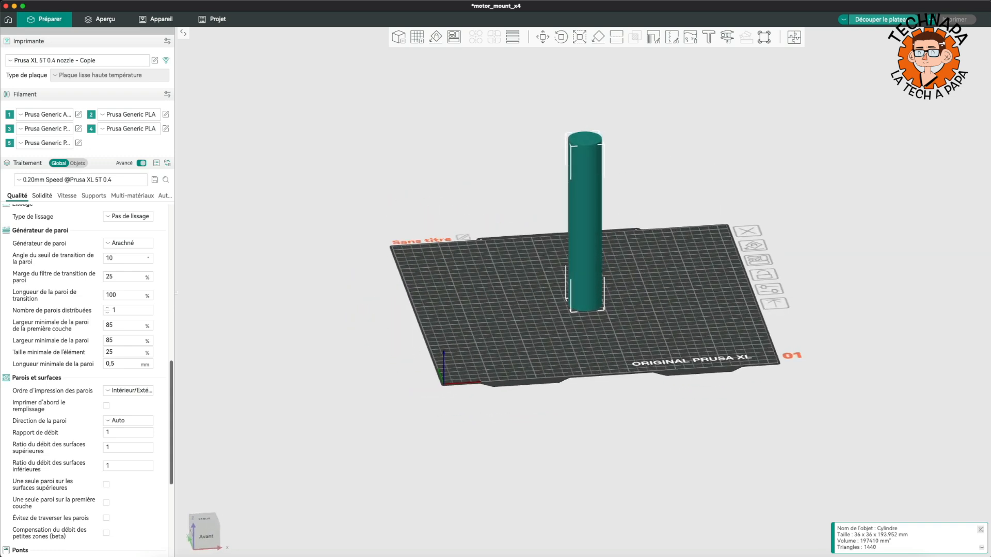
pyautogui.moveTo(888, 298); pyautogui.dragTo(679, 280)
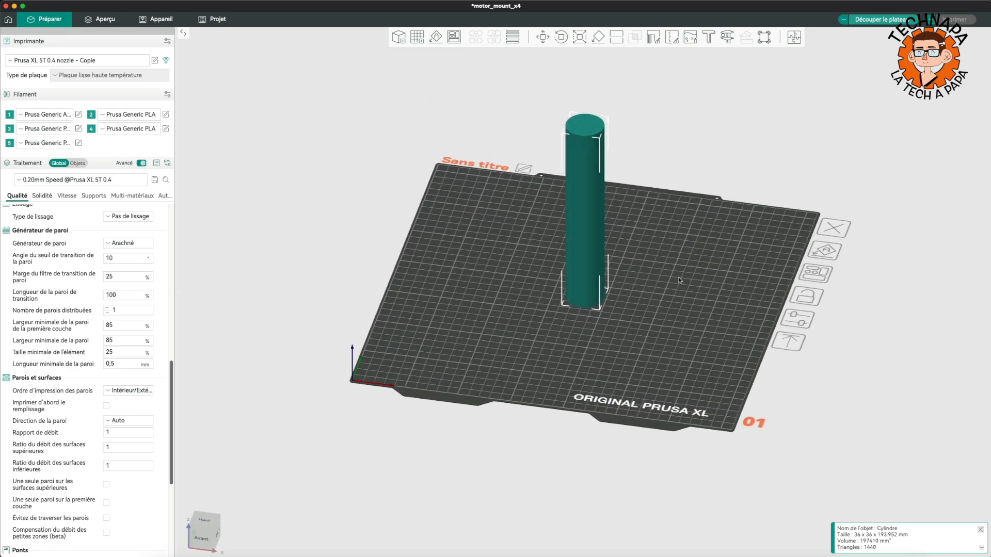
pyautogui.moveTo(648, 219); pyautogui.dragTo(675, 80)
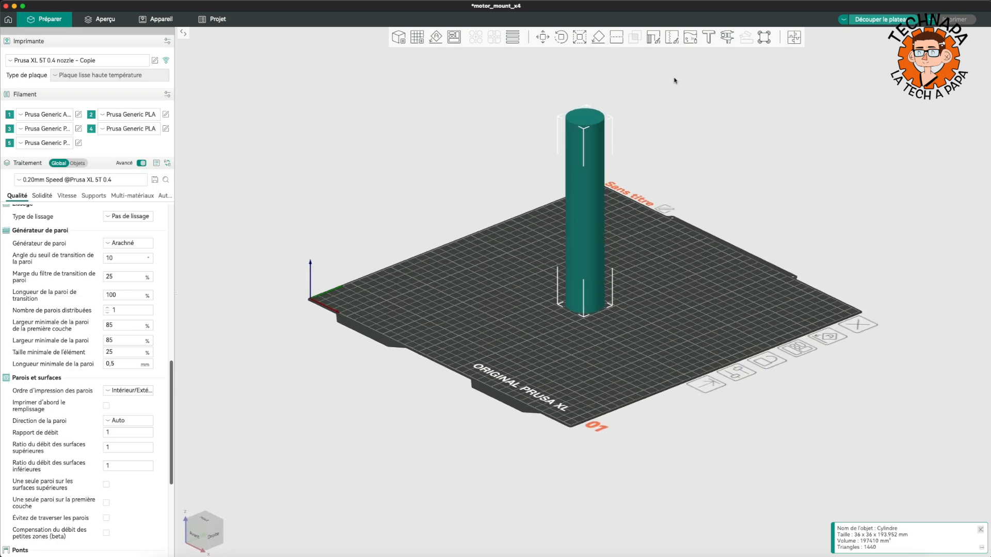
pyautogui.click(653, 37)
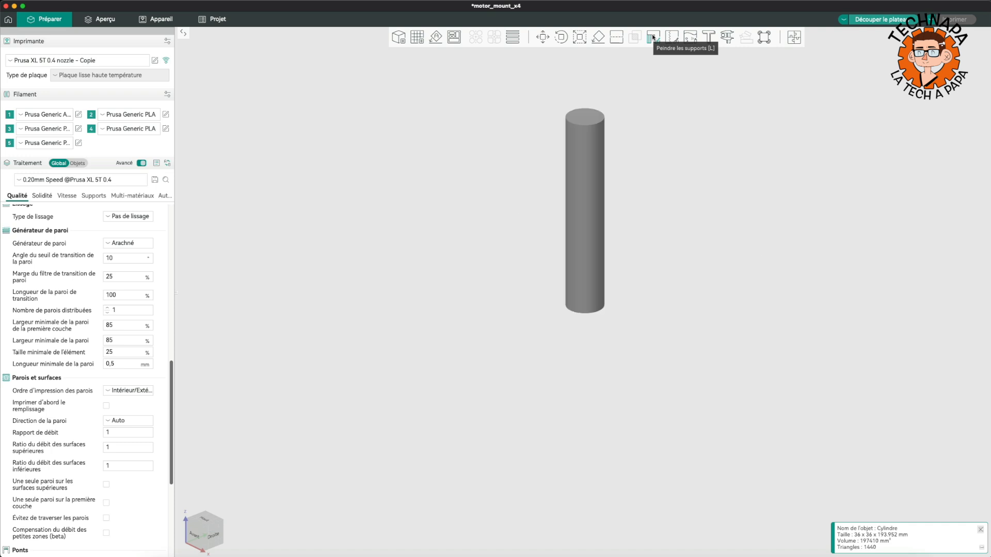
pyautogui.click(587, 164)
pyautogui.moveTo(660, 213); pyautogui.dragTo(713, 206)
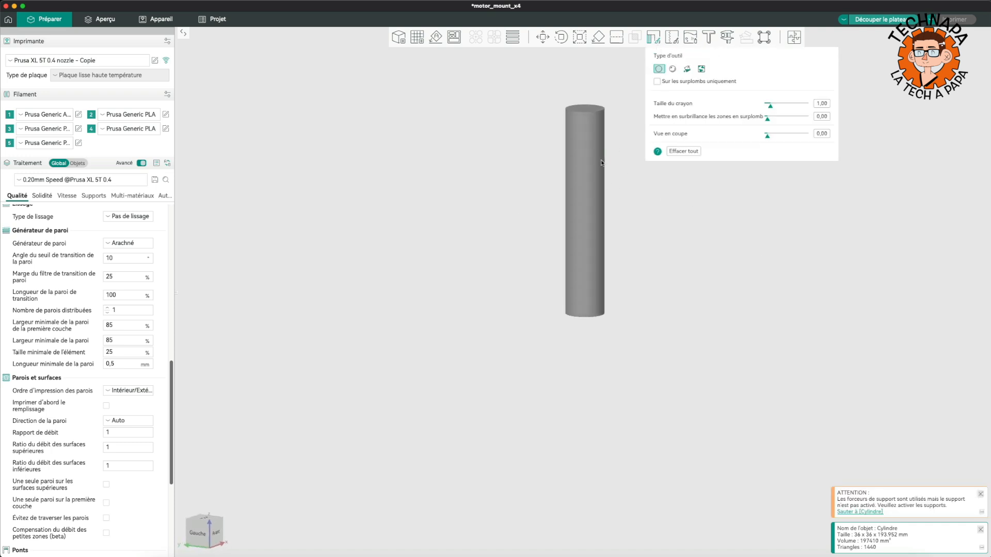
pyautogui.moveTo(581, 147); pyautogui.dragTo(599, 153)
# Enable supports with the type Arbre (manuel) and slice the plate
pyautogui.click(93, 196)
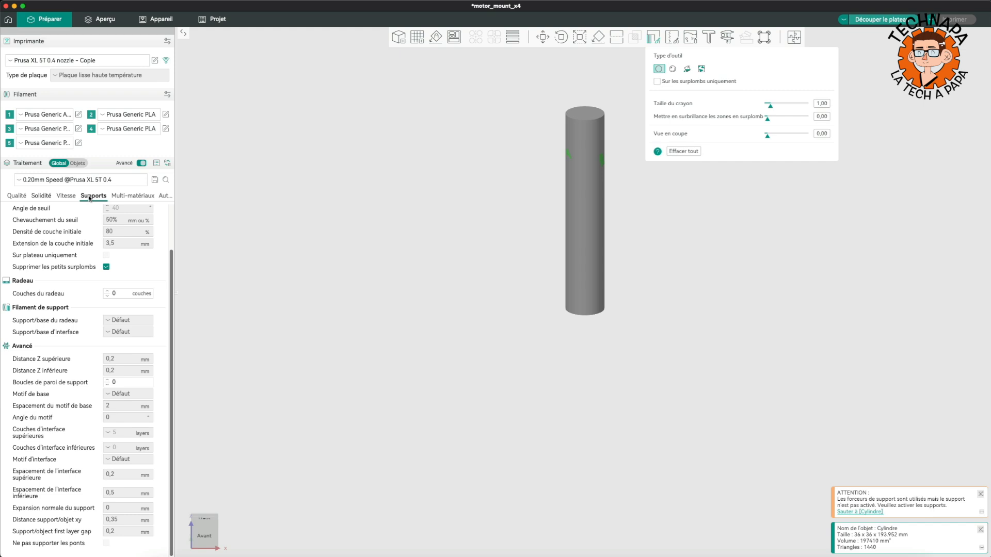
pyautogui.scroll(3, 137, 249)
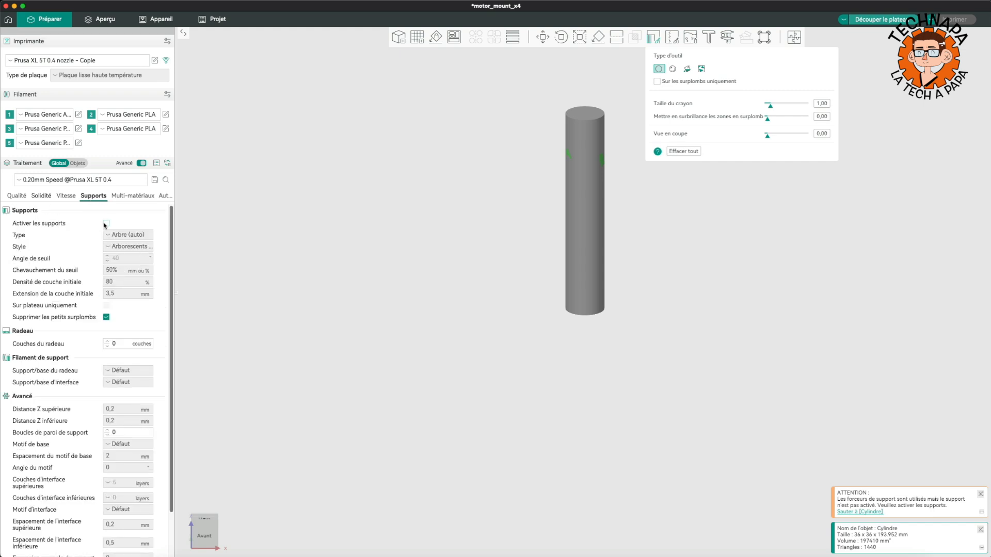
pyautogui.click(106, 223)
pyautogui.click(124, 235)
pyautogui.click(137, 282)
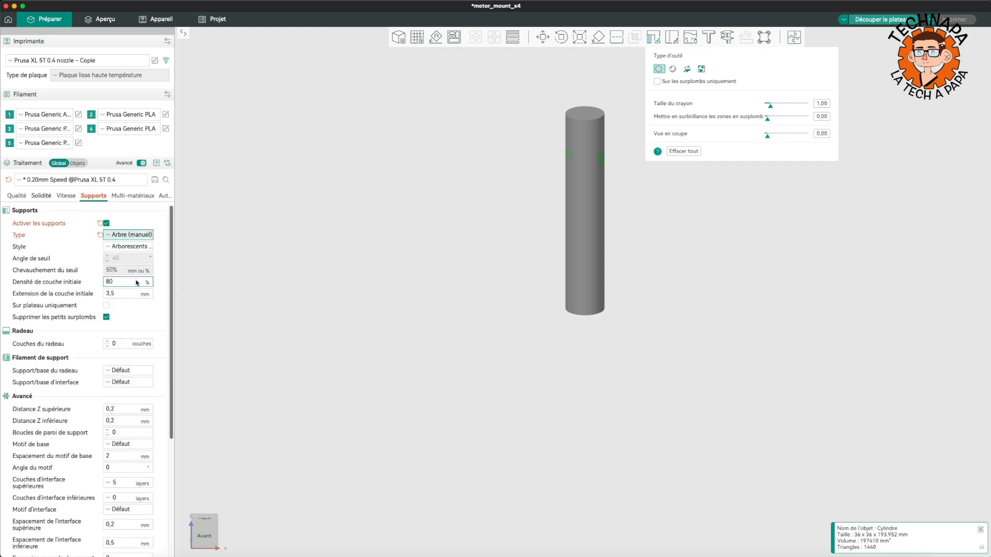
pyautogui.click(877, 20)
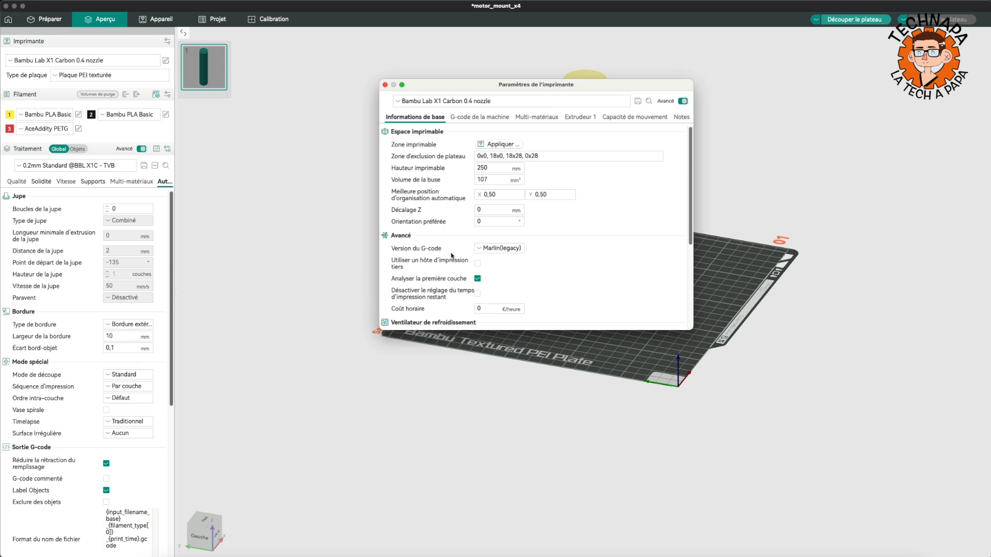
# Turn on the Perspective Automatique view option for the plate with the tall cylinder
pyautogui.moveTo(458, 278)
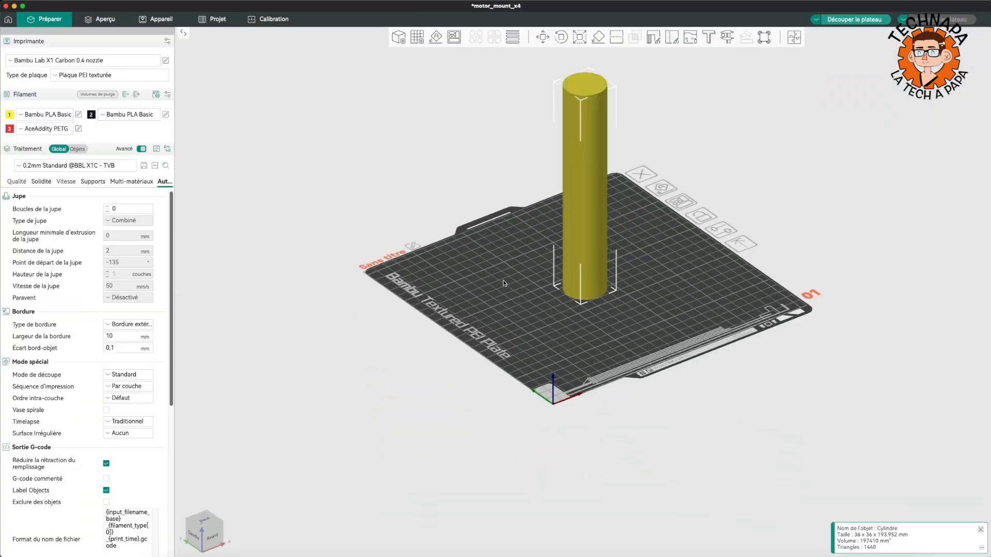
pyautogui.moveTo(525, 283)
pyautogui.mouseDown()
pyautogui.moveTo(506, 273)
pyautogui.moveTo(491, 297)
pyautogui.moveTo(451, 252)
pyautogui.moveTo(449, 295)
pyautogui.moveTo(460, 282)
pyautogui.moveTo(526, 286)
pyautogui.mouseUp()
pyautogui.click(119, 1)
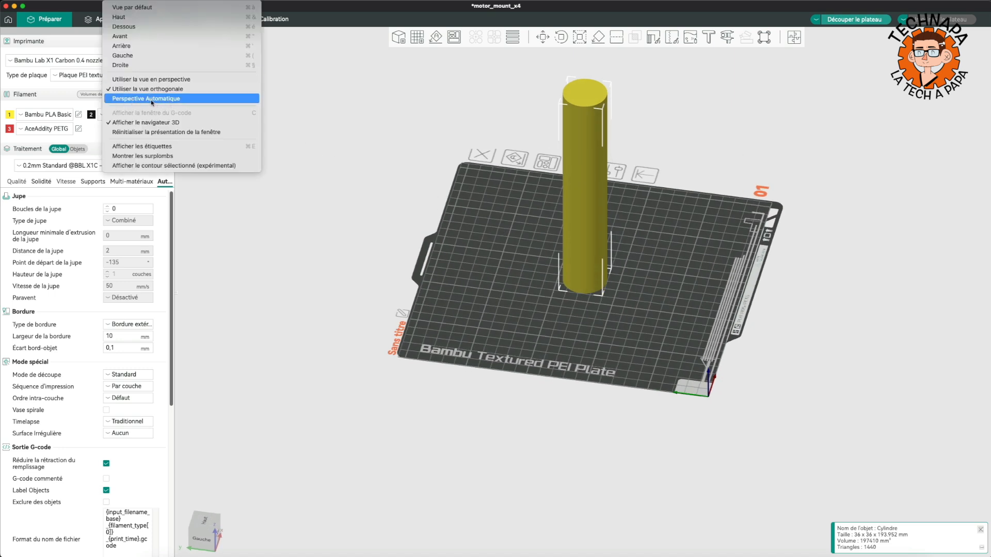
pyautogui.click(155, 99)
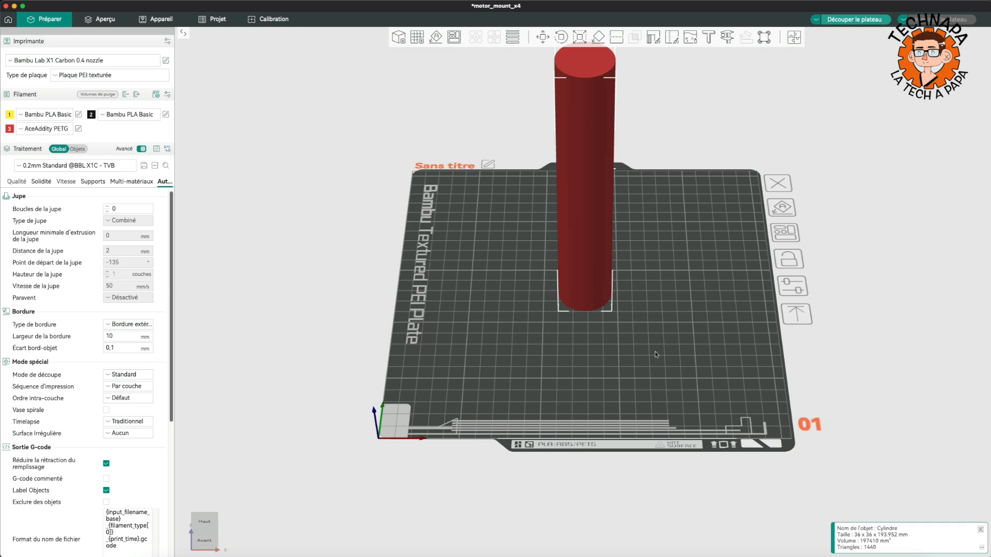
# Examine the tall cylinder from an angle and alternate between the top and bottom views
pyautogui.moveTo(691, 384); pyautogui.dragTo(281, 469)
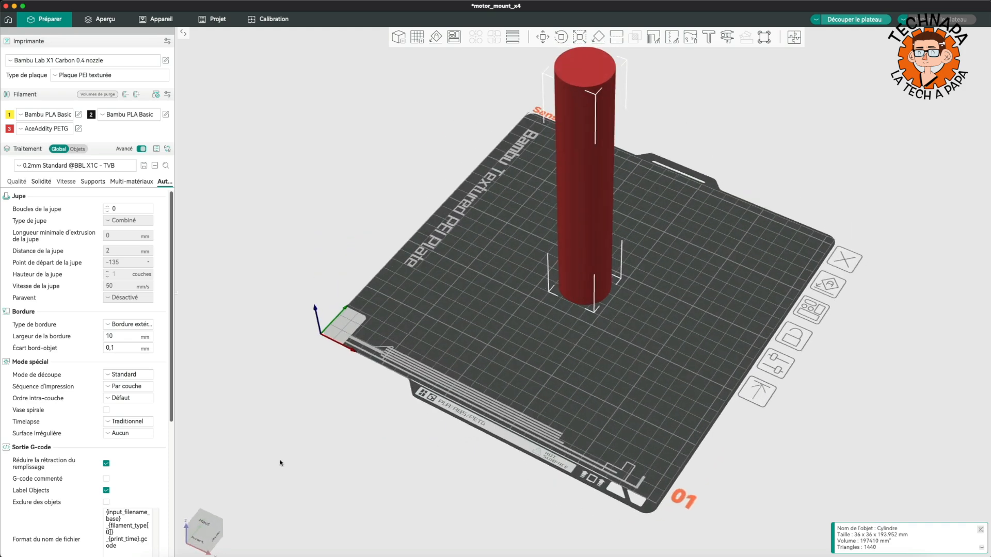
pyautogui.click(205, 523)
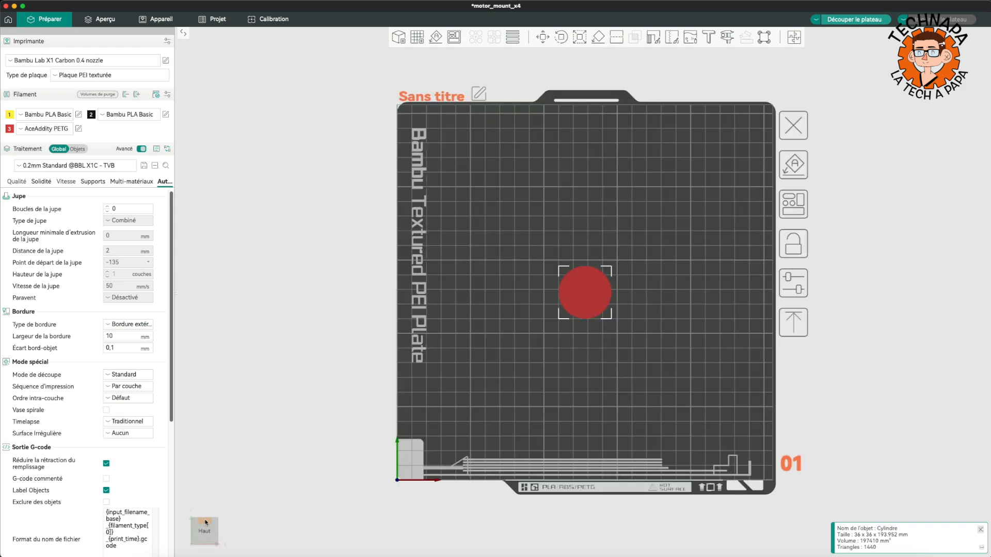
pyautogui.click(206, 521)
pyautogui.click(207, 530)
pyautogui.click(208, 531)
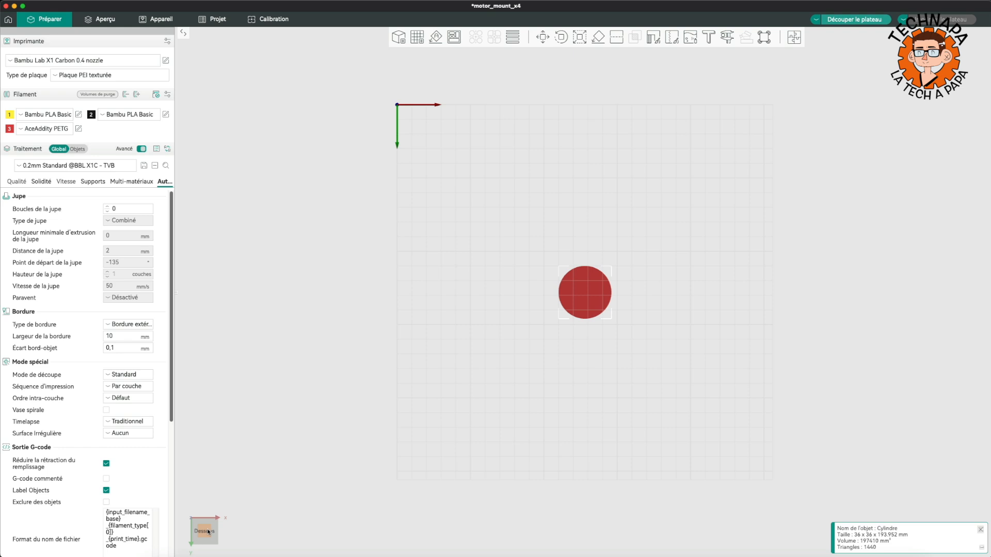
pyautogui.click(208, 532)
pyautogui.click(208, 531)
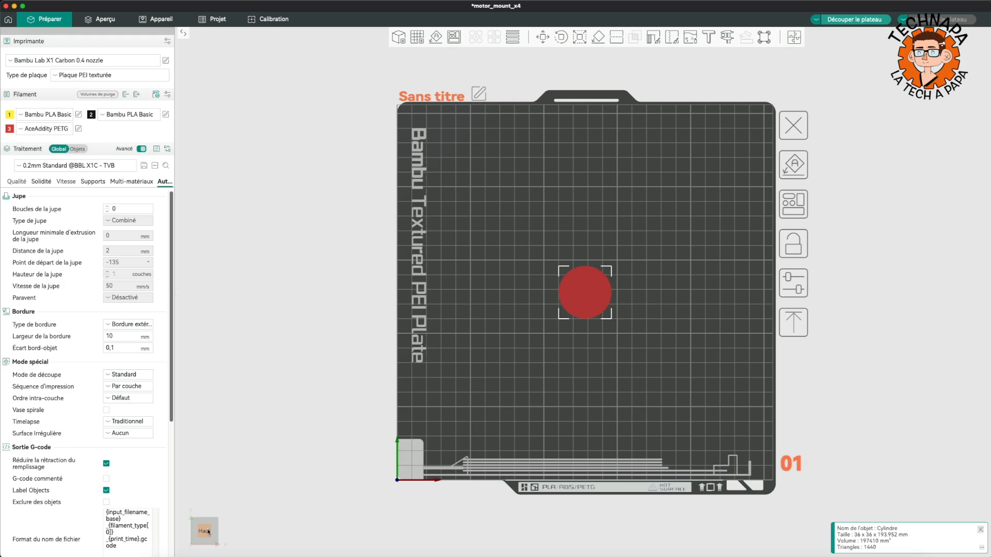
# Compare the angled view of the cylinder with its top view to check the automatic perspective
pyautogui.moveTo(672, 416)
pyautogui.mouseDown()
pyautogui.moveTo(639, 393)
pyautogui.moveTo(674, 410)
pyautogui.moveTo(695, 399)
pyautogui.moveTo(669, 410)
pyautogui.mouseUp()
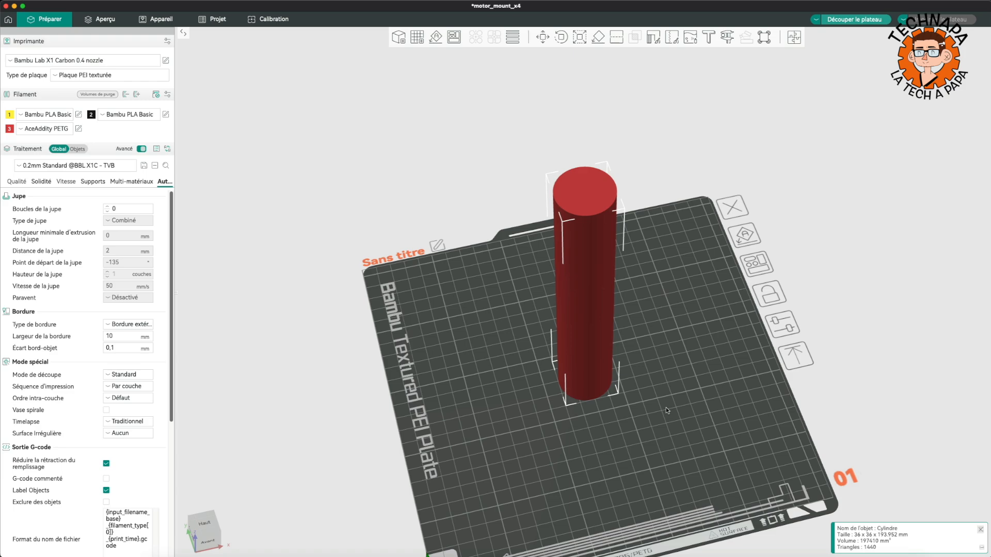
pyautogui.press('1')
pyautogui.moveTo(709, 250); pyautogui.dragTo(665, 244)
pyautogui.press('1')
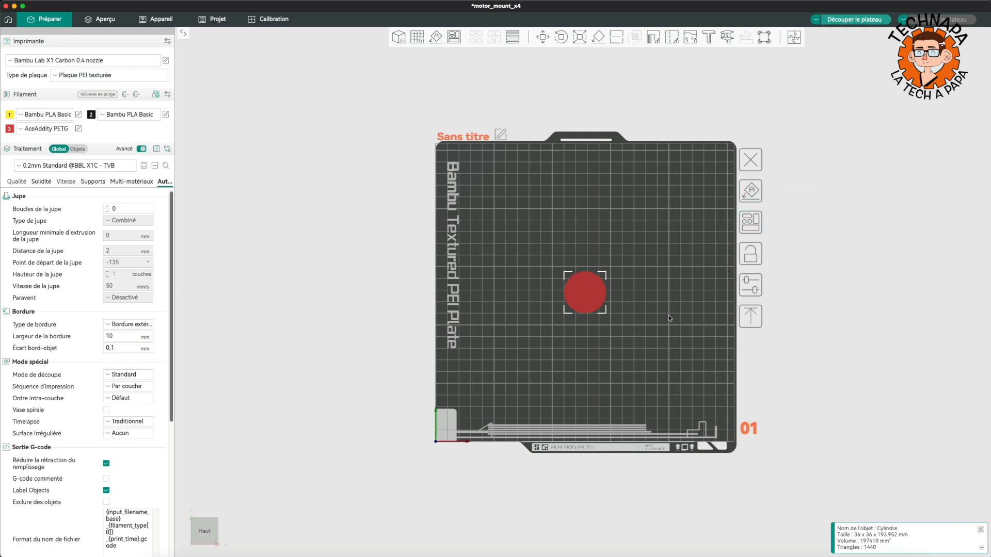
# Switch the top view to perspective projection and restore the orthogonal view
pyautogui.click(124, 0)
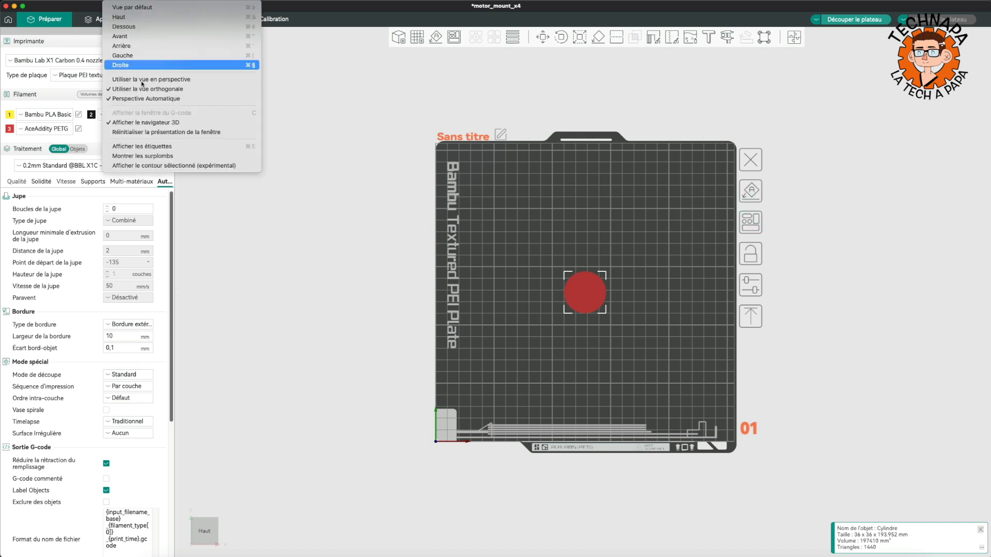
pyautogui.click(151, 80)
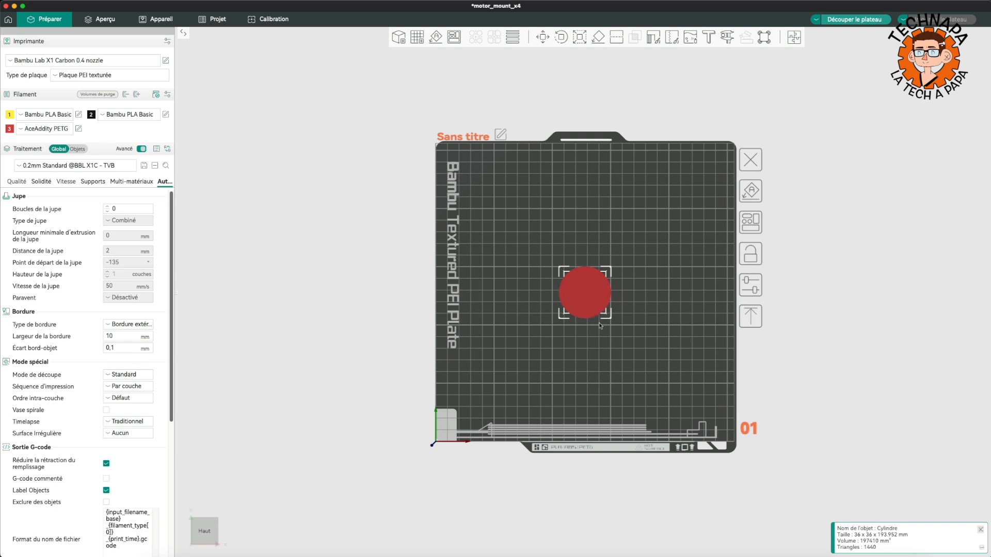
pyautogui.click(92, 1)
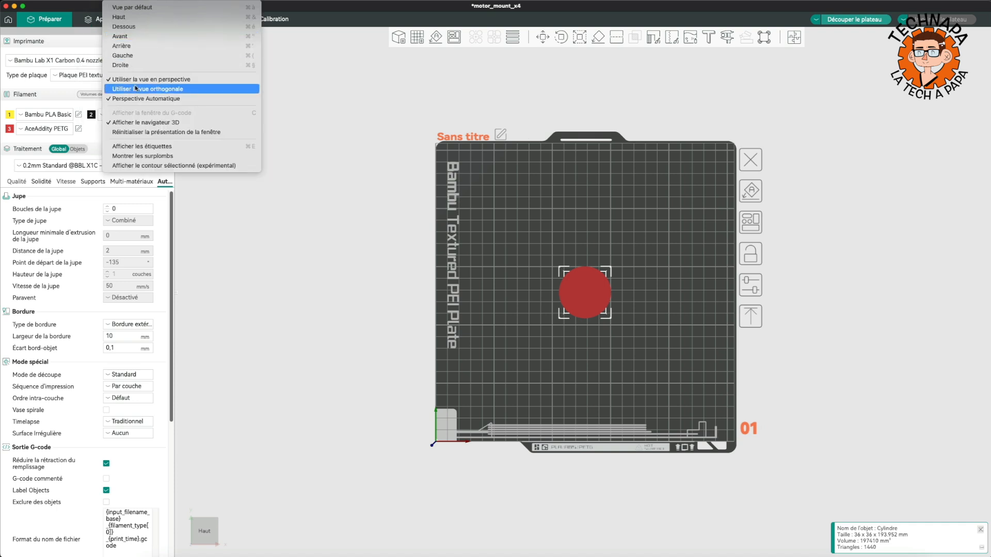
pyautogui.click(136, 89)
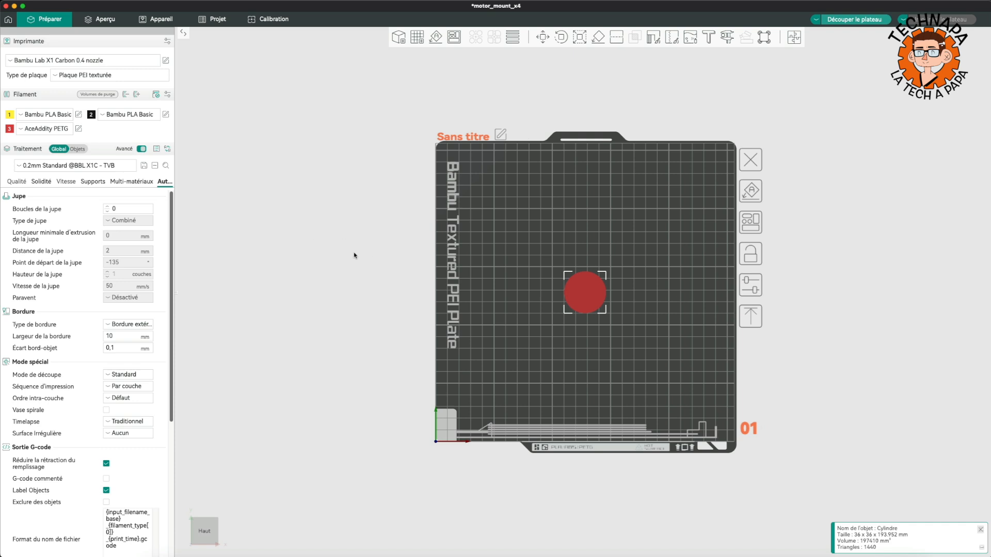
pyautogui.click(113, 1)
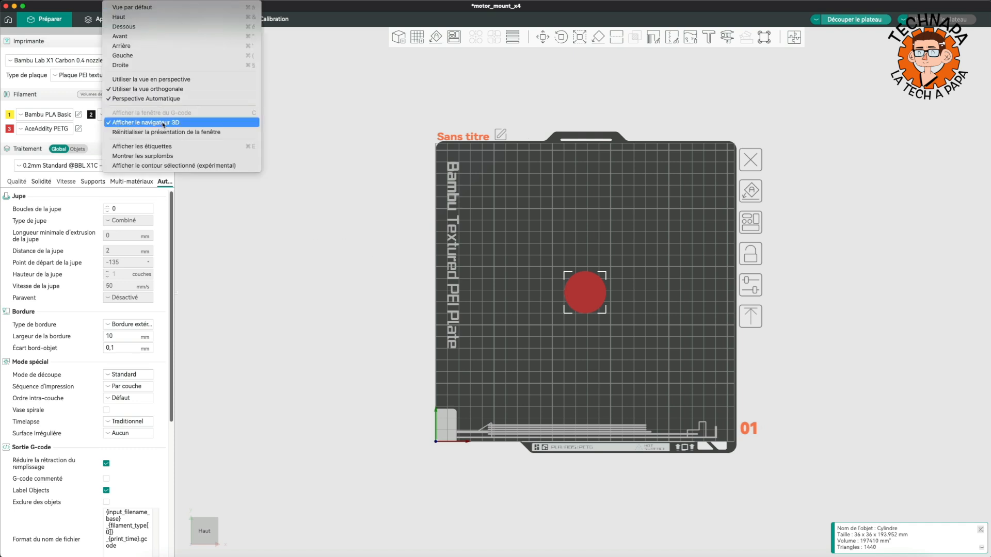
pyautogui.click(388, 332)
pyautogui.moveTo(387, 331)
pyautogui.mouseDown()
pyautogui.moveTo(369, 303)
pyautogui.moveTo(347, 296)
pyautogui.moveTo(457, 336)
pyautogui.moveTo(426, 360)
pyautogui.moveTo(401, 336)
pyautogui.moveTo(391, 342)
pyautogui.mouseUp()
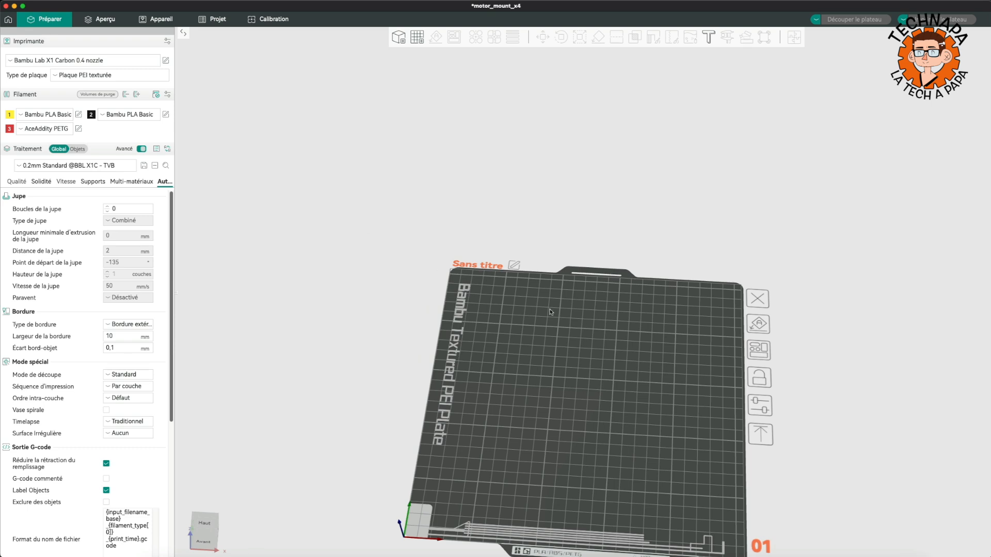
# Add a cylinder primitive to the empty Bambu Textured PEI plate
pyautogui.rightClick(615, 365)
pyautogui.moveTo(645, 437)
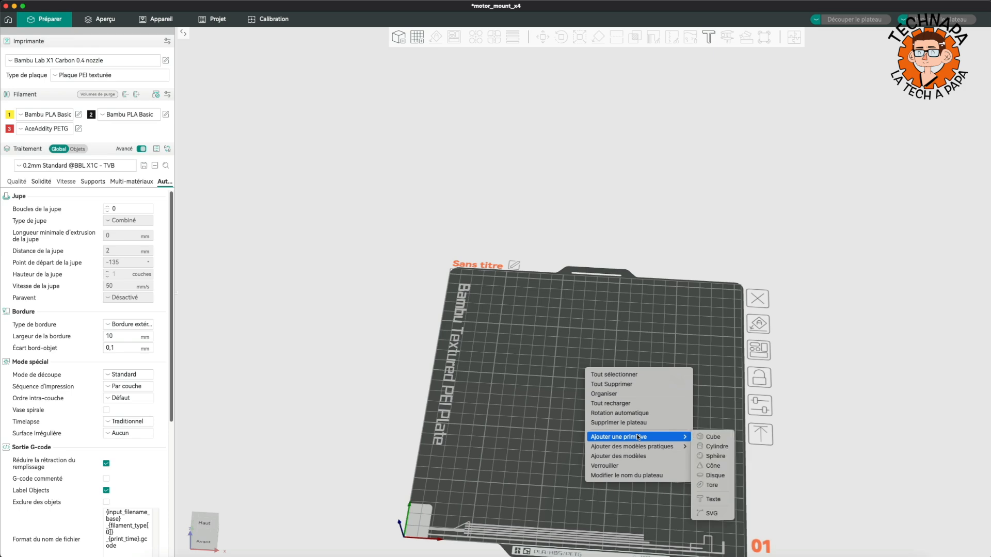
pyautogui.click(717, 446)
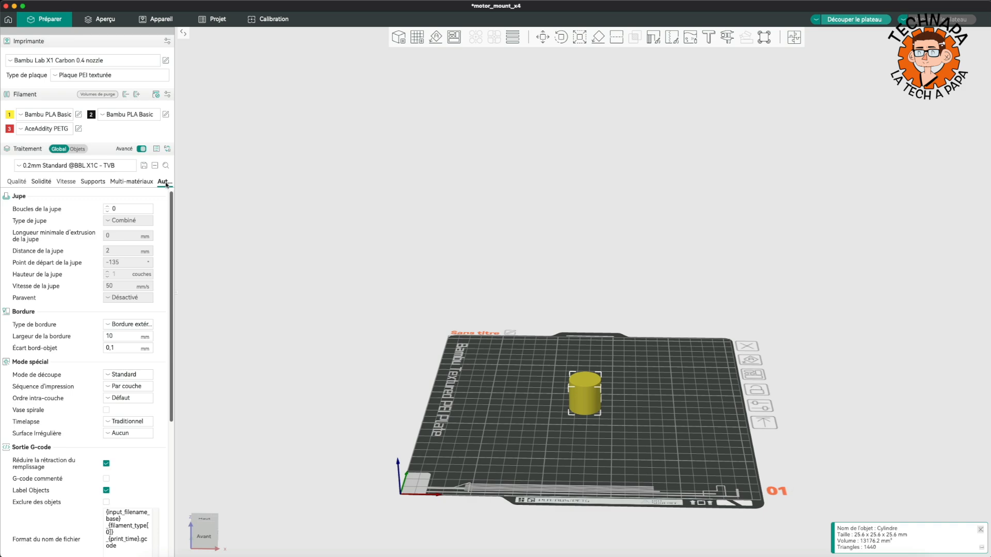
pyautogui.moveTo(322, 296); pyautogui.dragTo(421, 302)
# Set the skirt (Jupe) to 3 loops with the draft shield (Paravent) set to Activé, and slice the plate
pyautogui.click(108, 208)
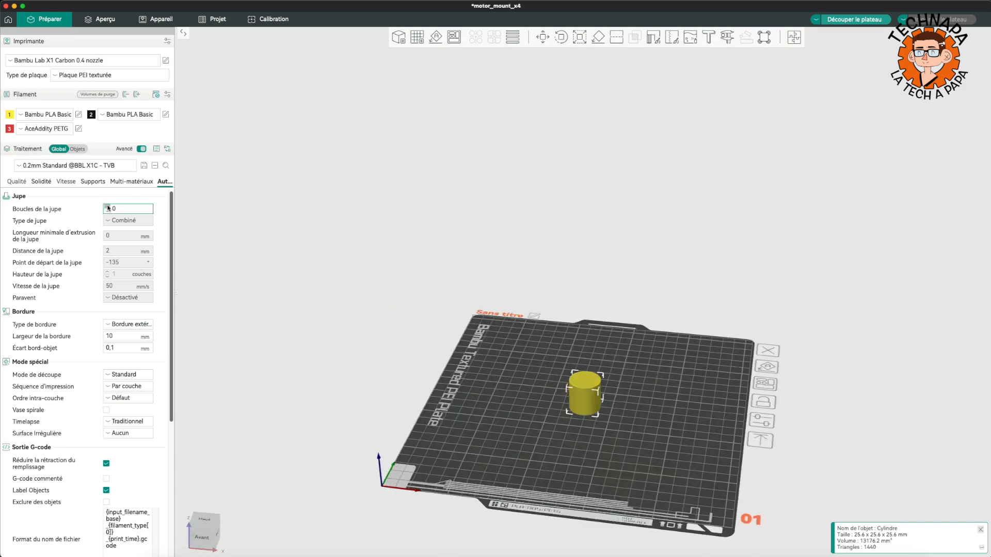
pyautogui.click(108, 206)
pyautogui.click(107, 206)
pyautogui.click(107, 207)
pyautogui.click(135, 298)
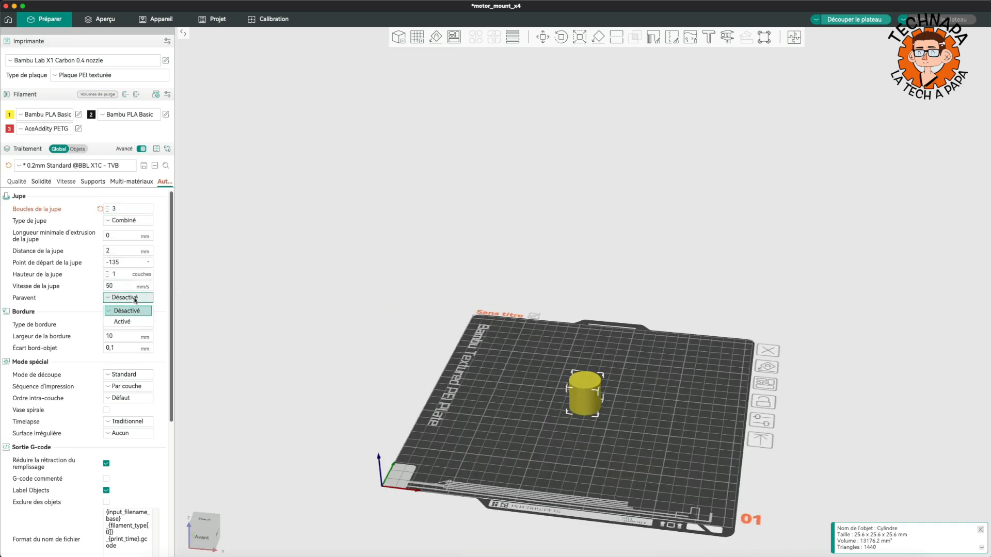
pyautogui.click(133, 321)
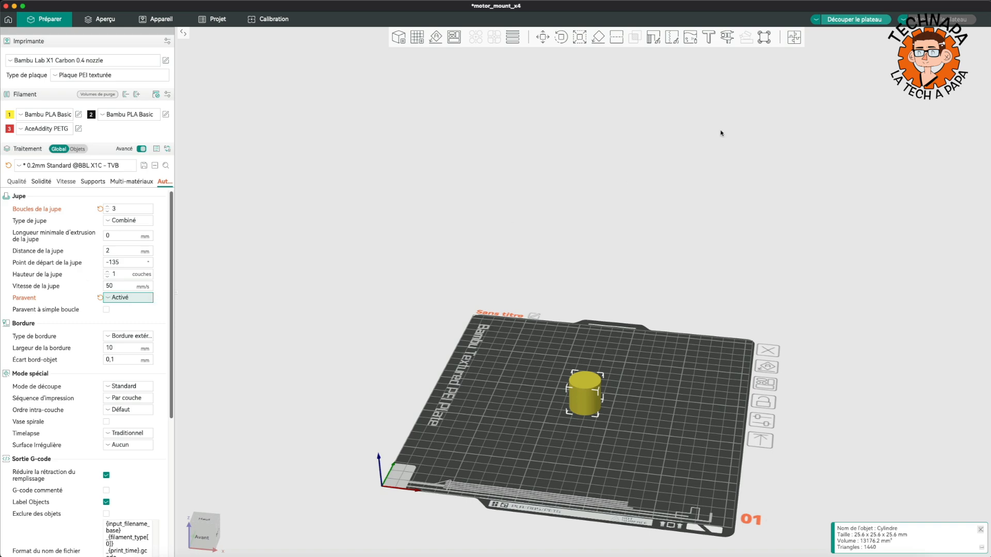
pyautogui.click(853, 21)
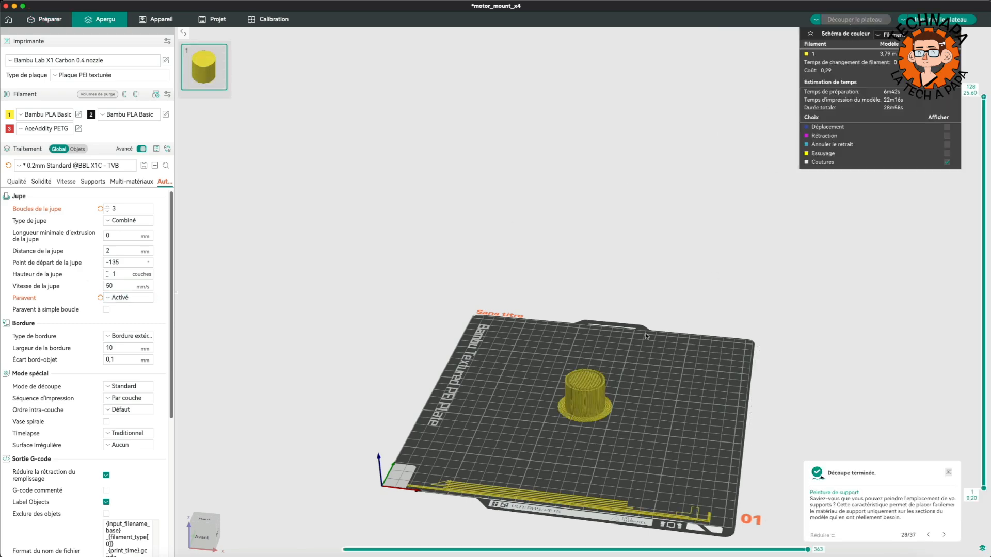
# Set the brim type (Type de bordure) to Sans bord and slice the cylinder's plate again
pyautogui.scroll(10, 660, 334)
pyautogui.scroll(8, 614, 361)
pyautogui.moveTo(566, 502); pyautogui.dragTo(516, 331)
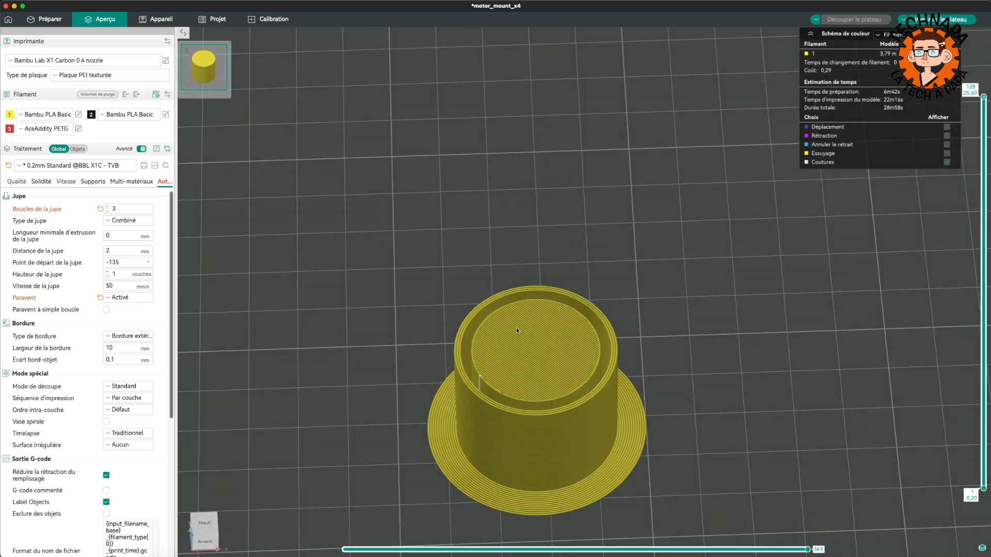
pyautogui.moveTo(627, 437); pyautogui.dragTo(728, 416)
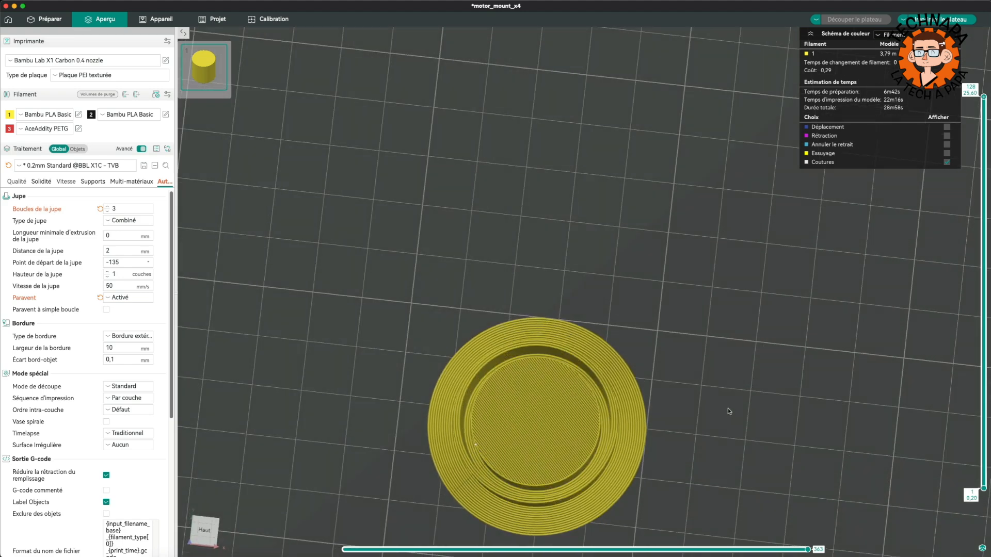
pyautogui.click(122, 336)
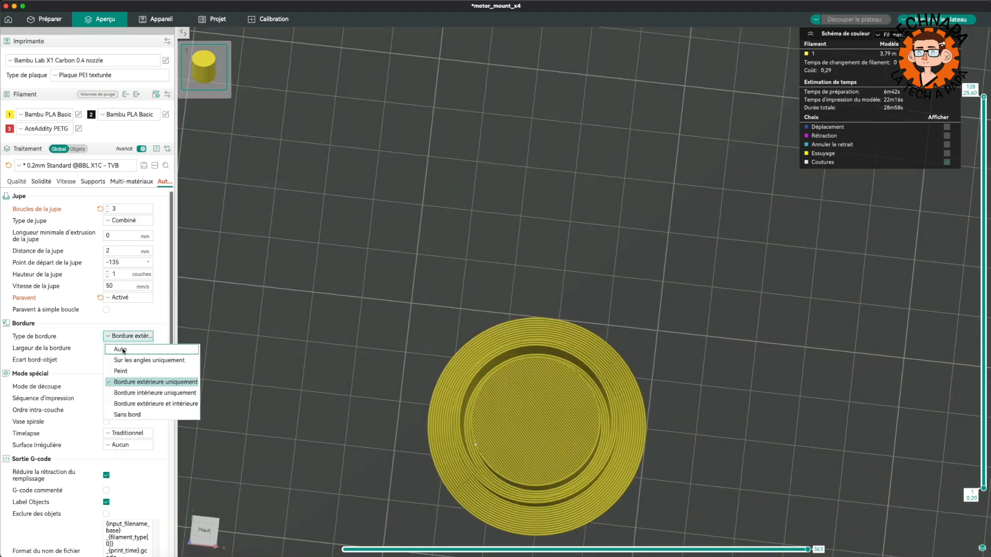
pyautogui.click(123, 350)
pyautogui.click(125, 336)
pyautogui.click(124, 414)
pyautogui.click(867, 21)
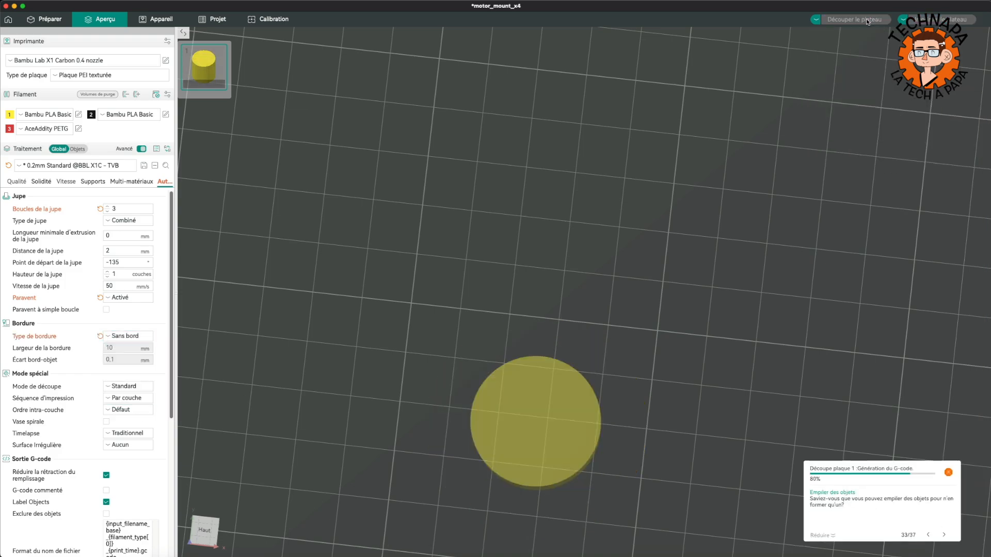
# Enable the single-loop draft shield (Paravent à simple boucle), slice the plate again and inspect the wall around the cylinder
pyautogui.moveTo(718, 373); pyautogui.dragTo(700, 354)
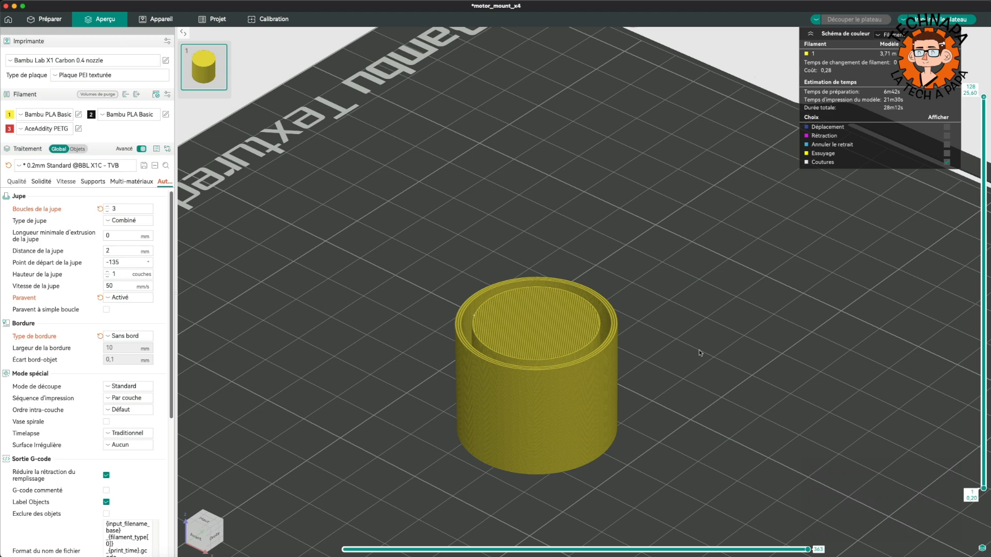
pyautogui.moveTo(706, 316); pyautogui.dragTo(704, 317)
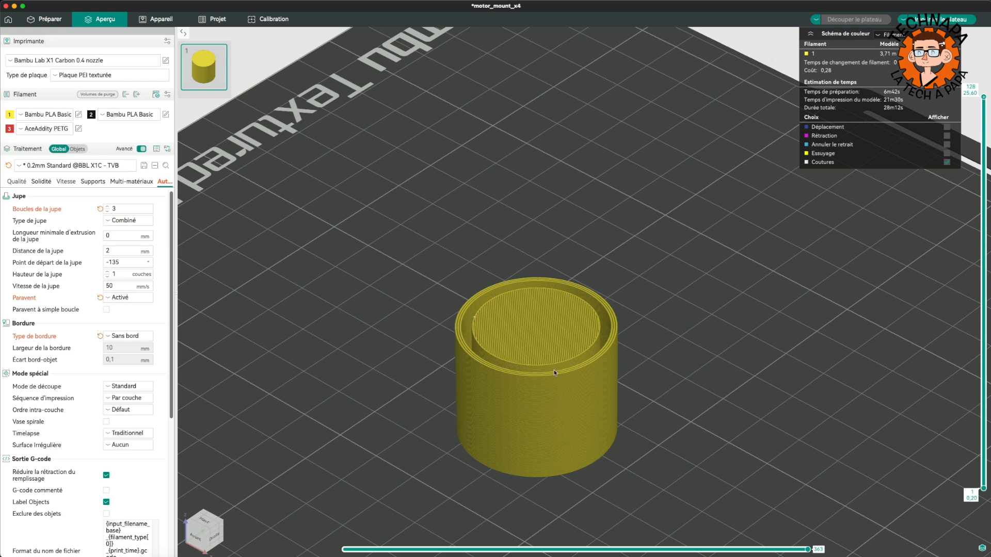
pyautogui.click(107, 310)
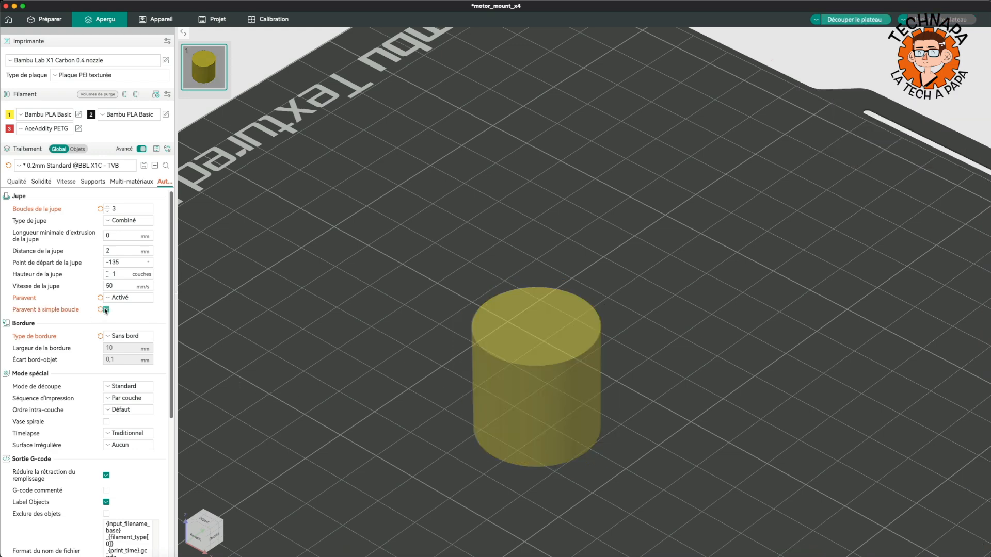
pyautogui.click(846, 20)
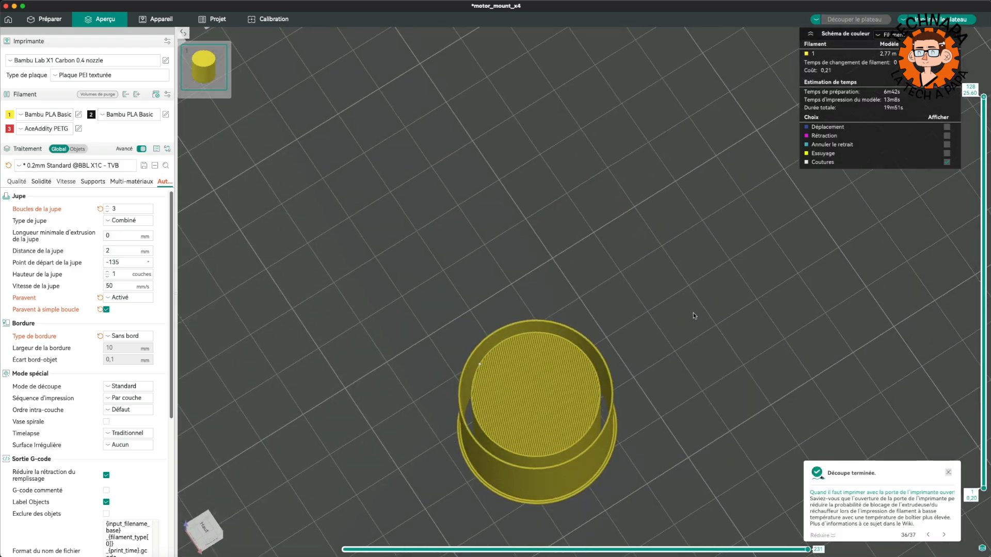
pyautogui.moveTo(504, 321); pyautogui.dragTo(469, 350)
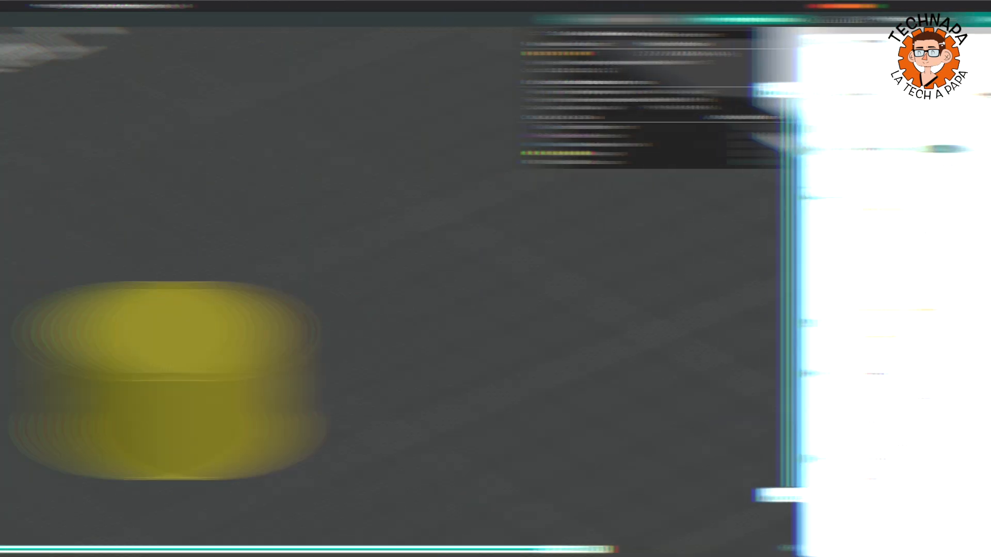
# Set the infill pattern (Motif de remplissage) to Quadrillage, slice the plate again and inspect the cylinder's infill
pyautogui.click(19, 184)
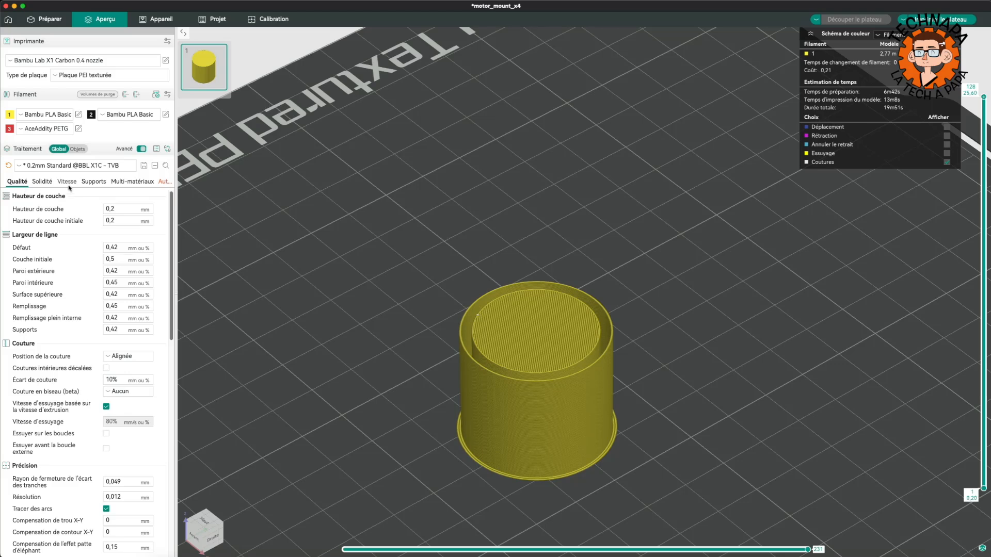
pyautogui.click(42, 181)
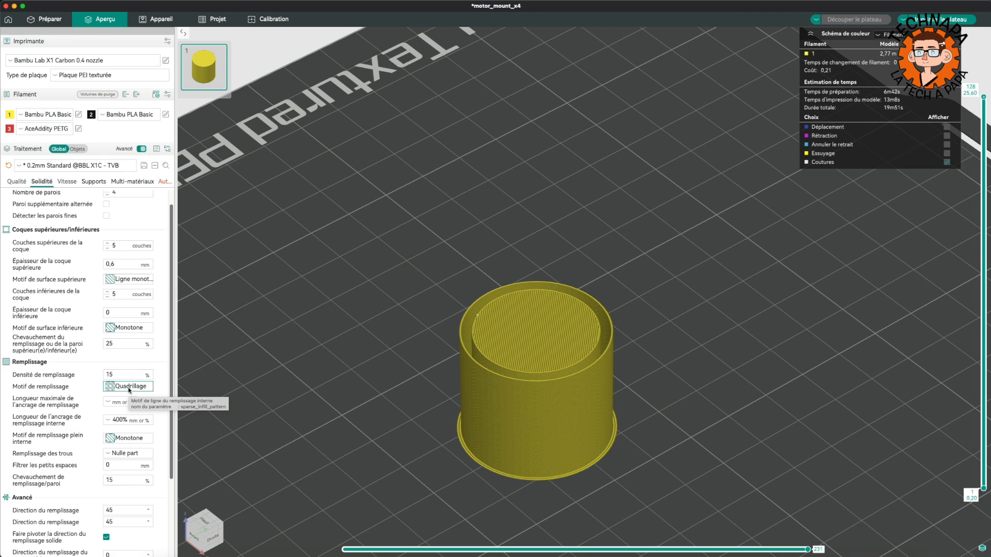
pyautogui.scroll(-1, 129, 387)
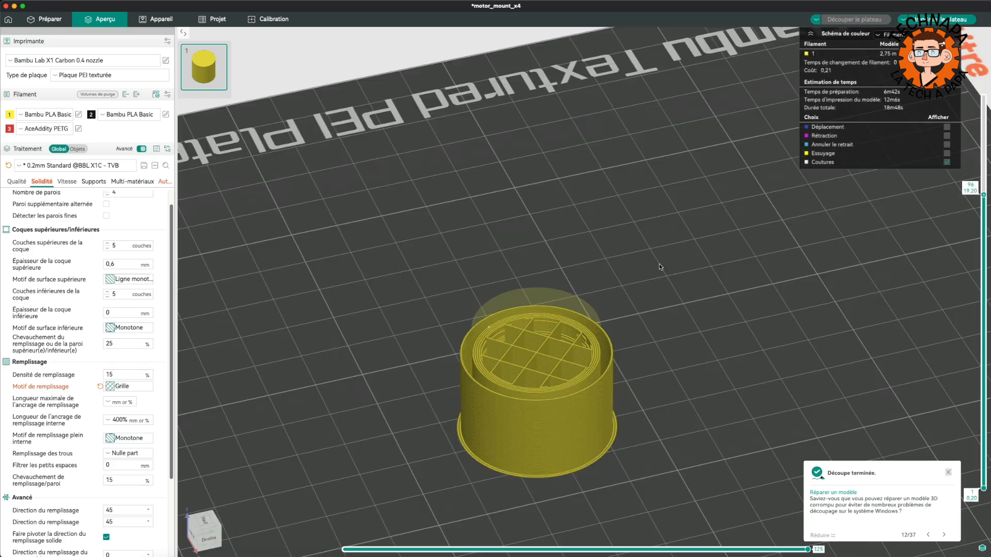
pyautogui.click(129, 386)
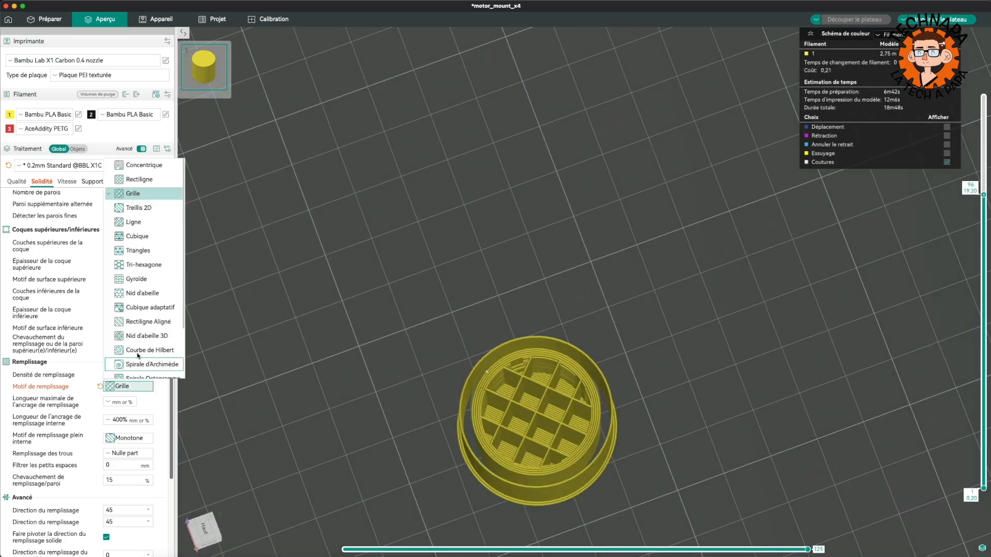
pyautogui.scroll(-3, 136, 320)
pyautogui.click(141, 356)
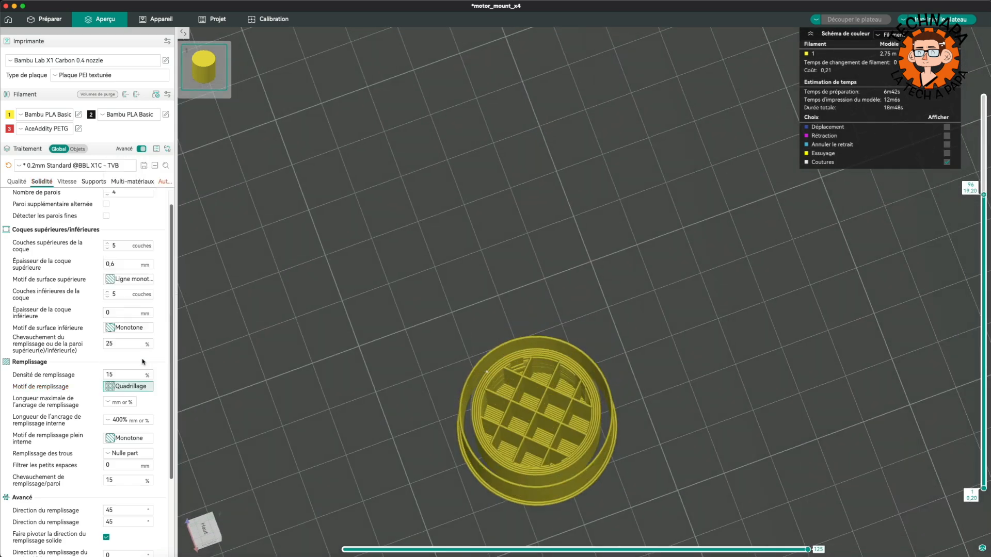
pyautogui.click(862, 23)
pyautogui.moveTo(828, 293); pyautogui.dragTo(667, 385)
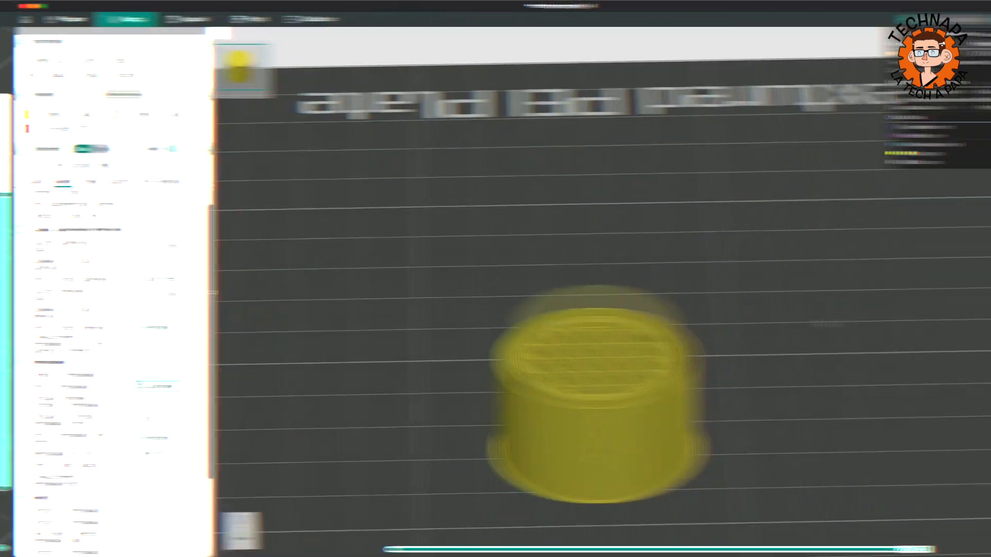